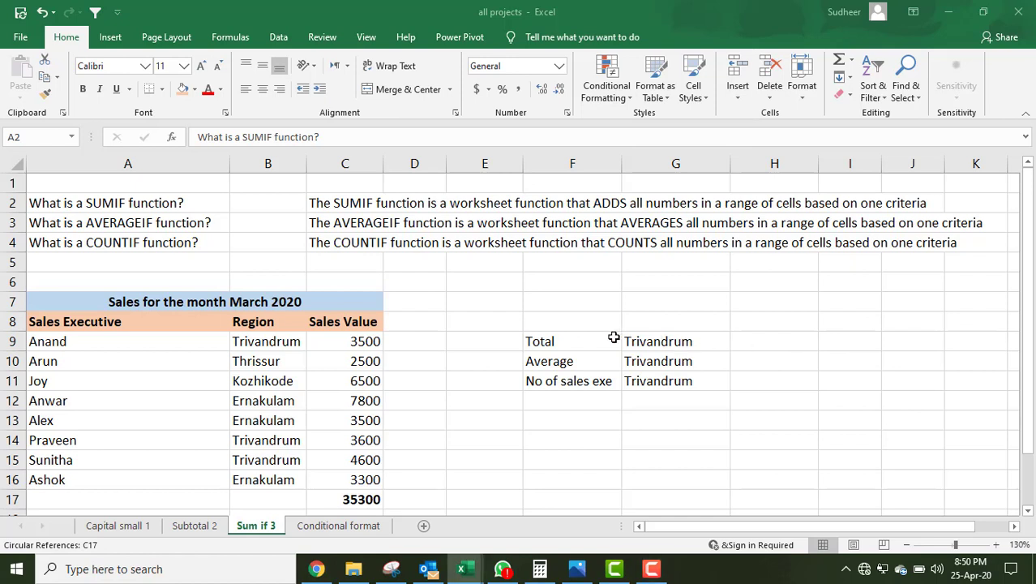
Step: Total the Trivandrum sales in H9 with the formula =SUMIF(B9:B16,G9,C9:C16)
{"action": "left_click", "coordinate": [566, 341]}
{"action": "left_click", "coordinate": [774, 349]}
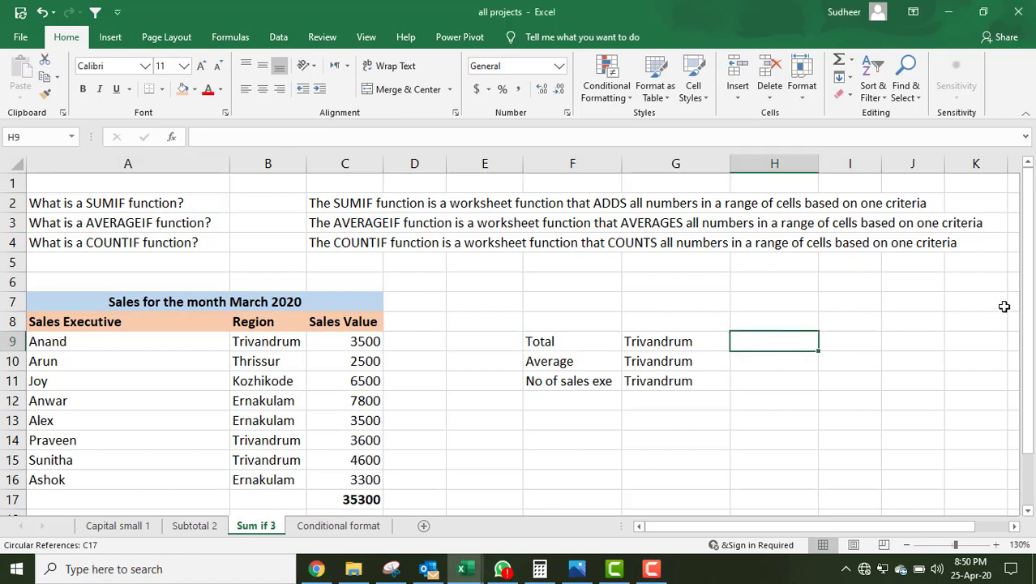
{"action": "type", "text": "="}
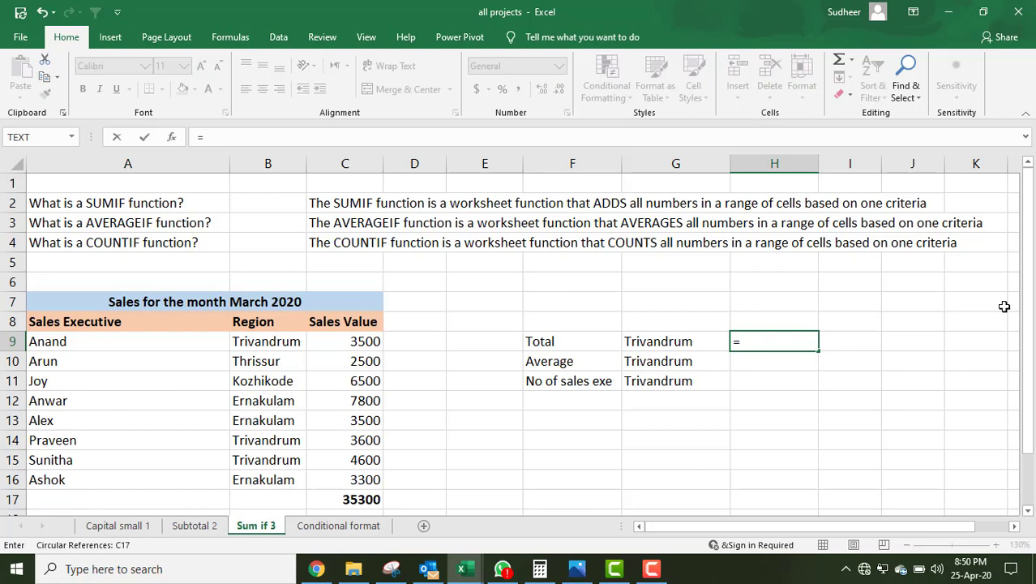
{"action": "type", "text": "sum"}
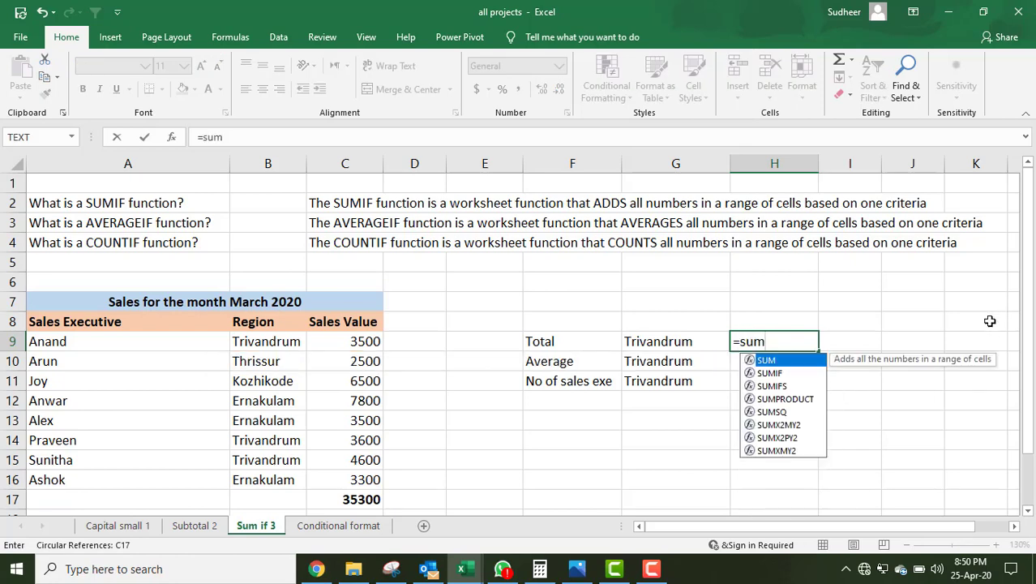
{"action": "left_click", "coordinate": [774, 378]}
{"action": "double_click", "coordinate": [774, 374]}
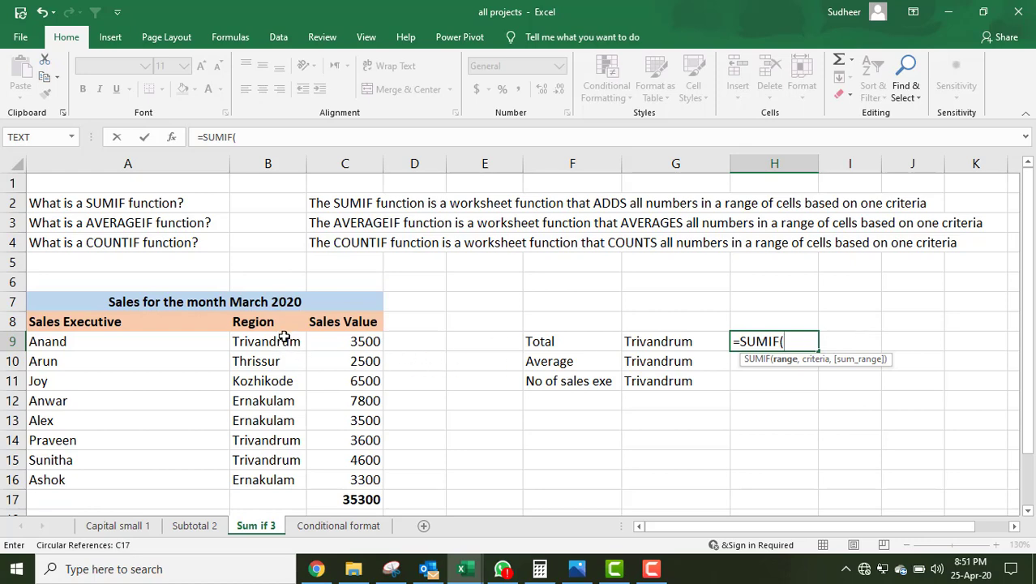
{"action": "left_click_drag", "start_coordinate": [284, 337], "coordinate": [288, 478]}
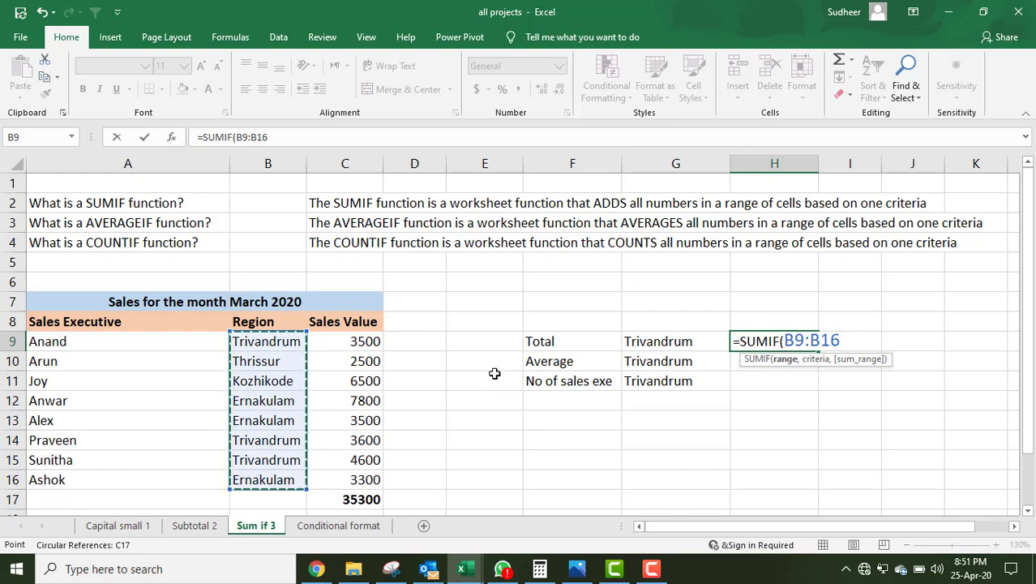
{"action": "type", "text": ","}
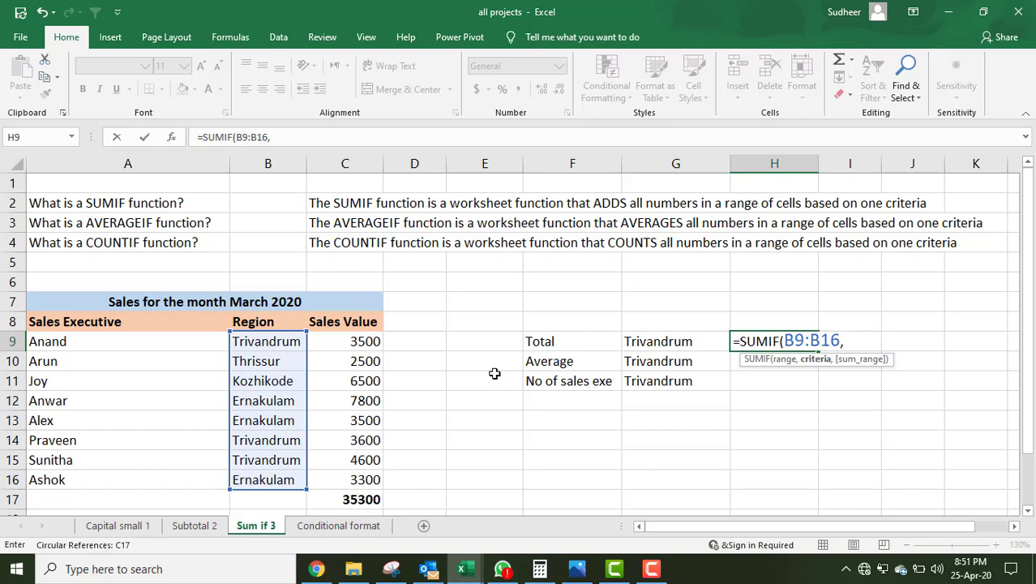
{"action": "left_click", "coordinate": [702, 341]}
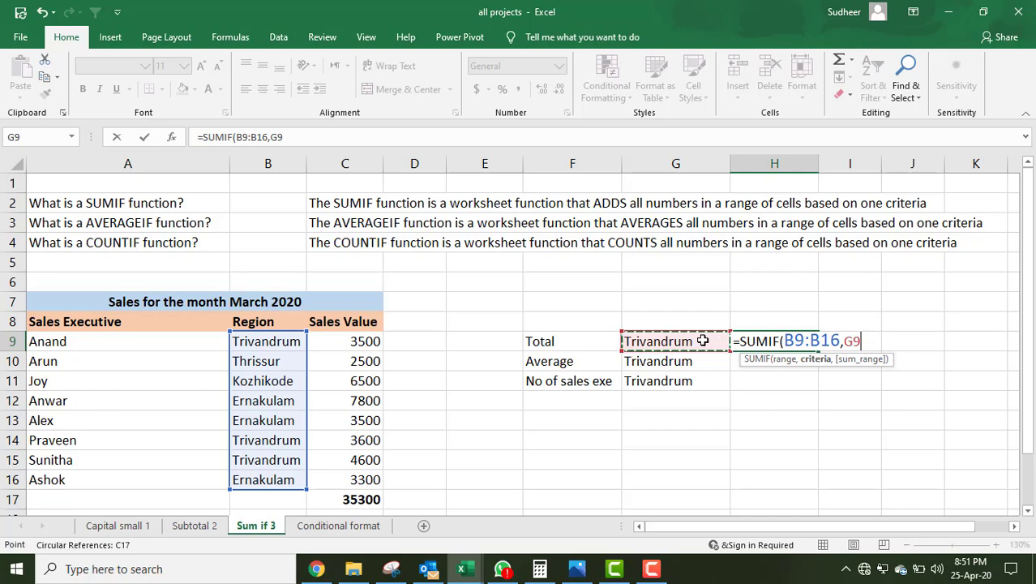
{"action": "type", "text": ","}
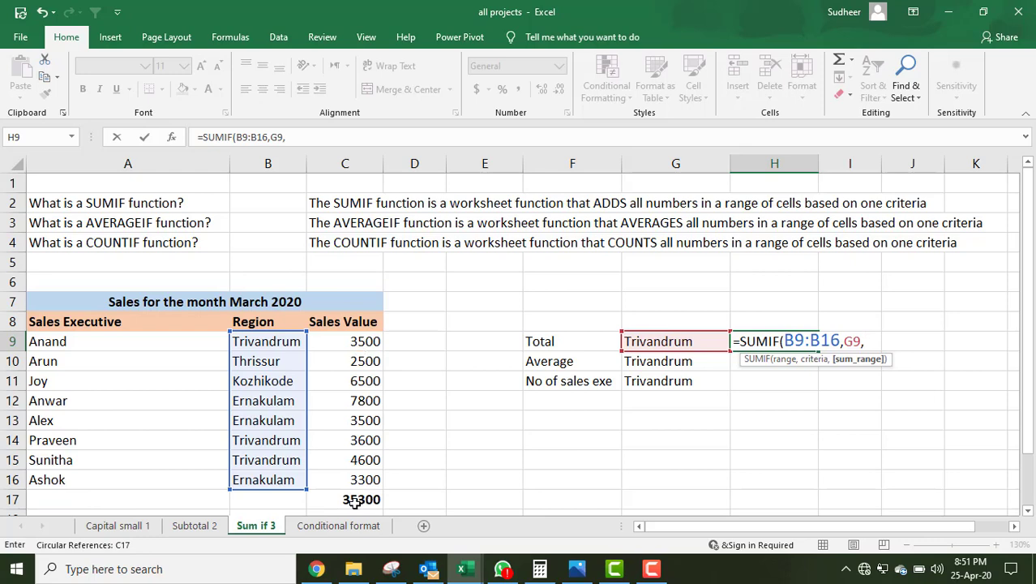
{"action": "left_click", "coordinate": [357, 341]}
{"action": "left_click_drag", "start_coordinate": [358, 341], "coordinate": [372, 480]}
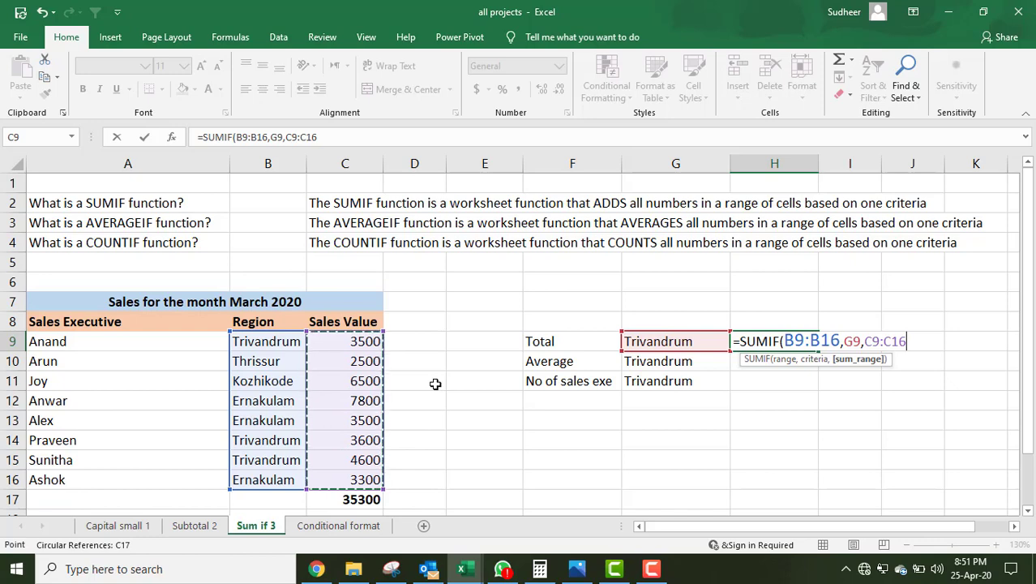
{"action": "type", "text": ")"}
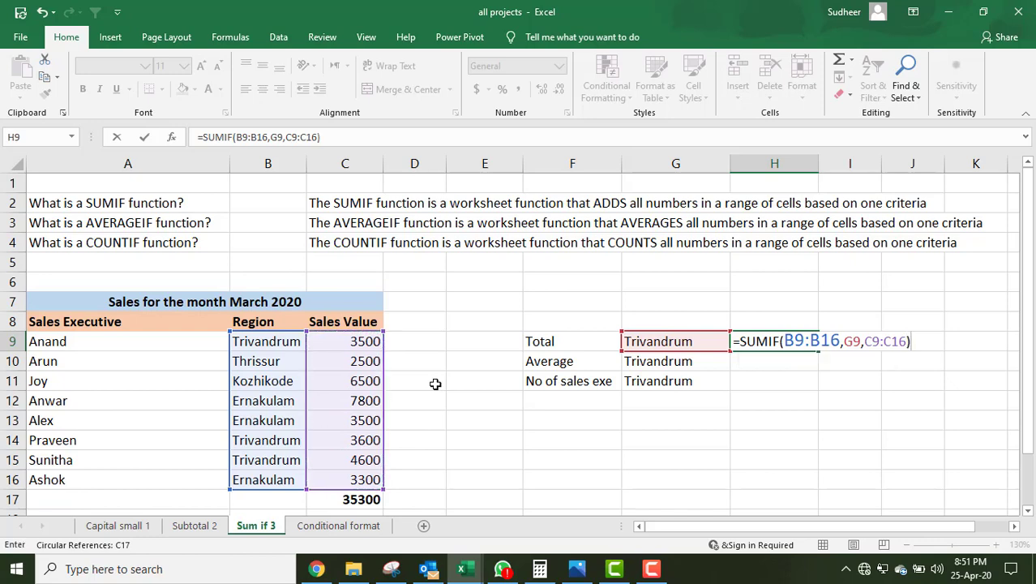
{"action": "key", "text": "Return"}
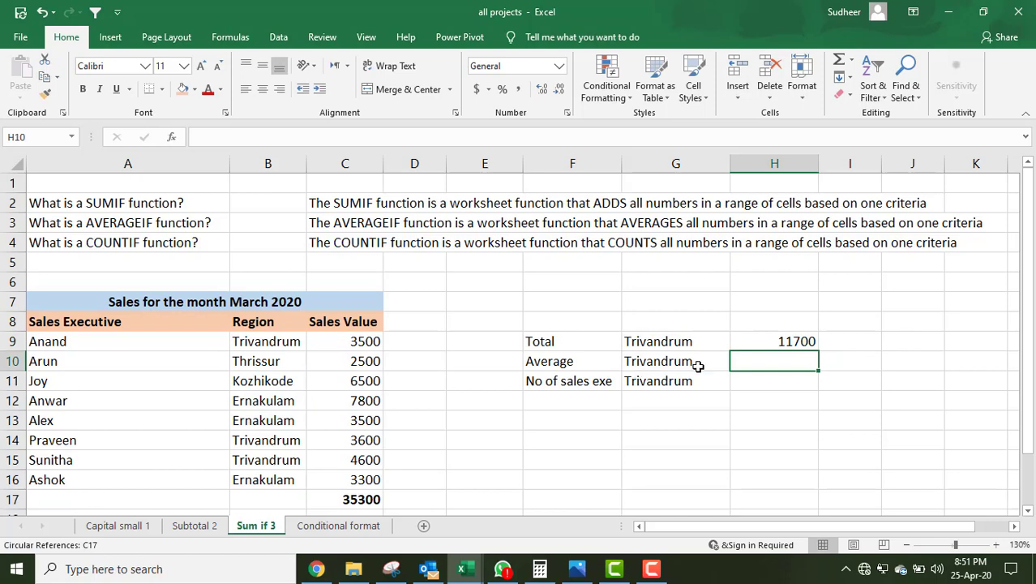
Step: Review the SUMIF formula in H9 alongside its Total label and Trivandrum criterion
{"action": "left_click", "coordinate": [722, 338]}
{"action": "left_click", "coordinate": [779, 341]}
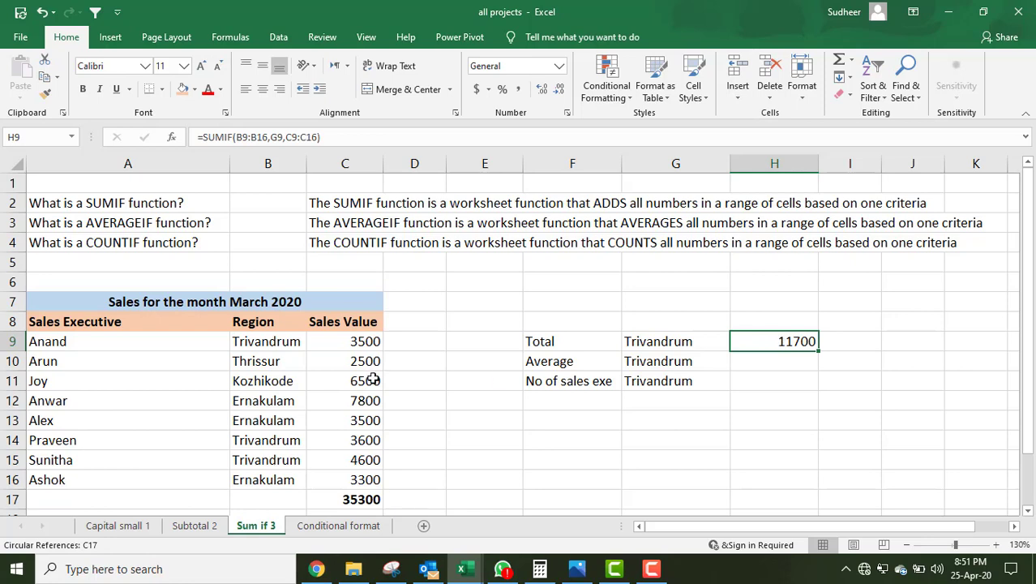
{"action": "left_click", "coordinate": [563, 339]}
{"action": "left_click", "coordinate": [660, 340]}
{"action": "left_click", "coordinate": [775, 337]}
Step: Go through the Trivandrum rows 9, 14 and 15, then select C14:C15 together with C9 to check their sum
{"action": "left_click", "coordinate": [138, 341]}
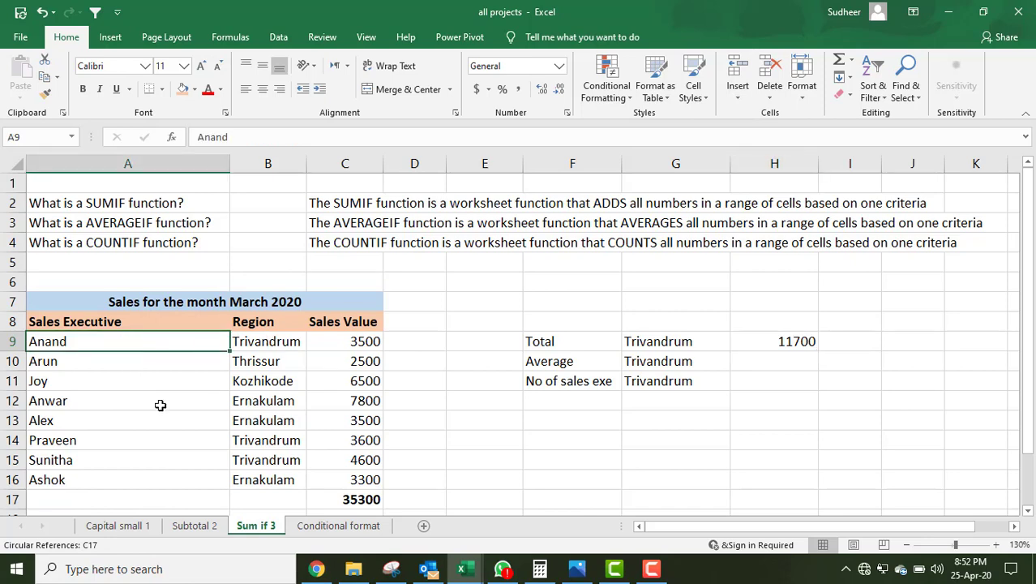
{"action": "left_click", "coordinate": [288, 341]}
{"action": "left_click", "coordinate": [379, 342]}
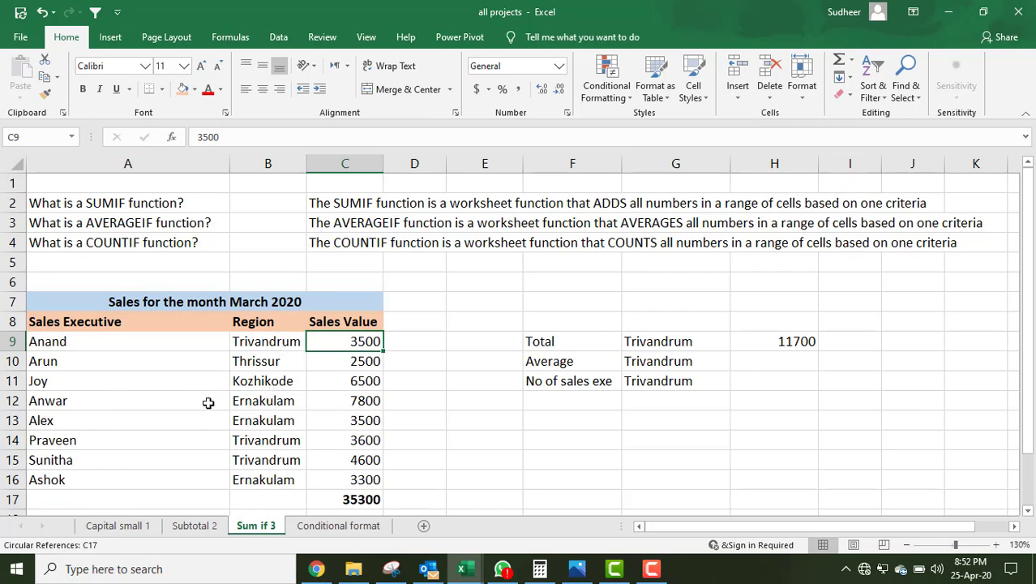
{"action": "left_click", "coordinate": [192, 438]}
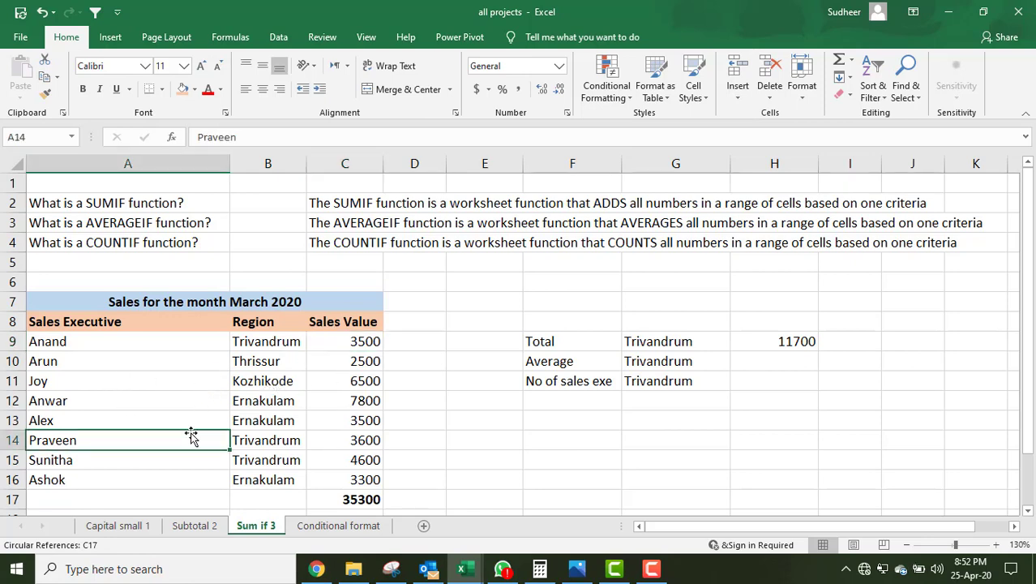
{"action": "left_click", "coordinate": [156, 459]}
{"action": "left_click", "coordinate": [165, 435]}
{"action": "left_click", "coordinate": [371, 439]}
{"action": "left_click", "coordinate": [170, 458]}
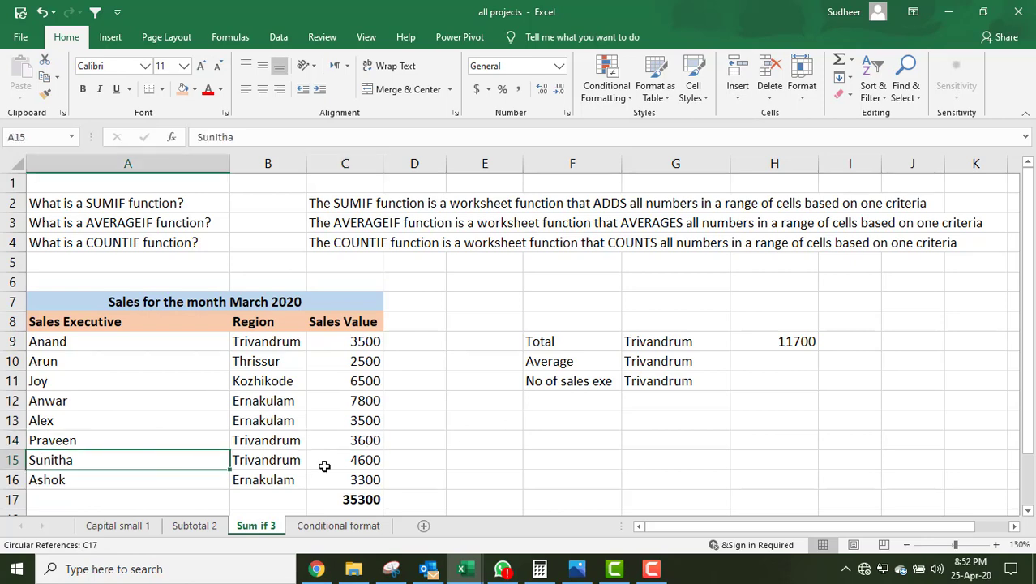
{"action": "left_click", "coordinate": [353, 460]}
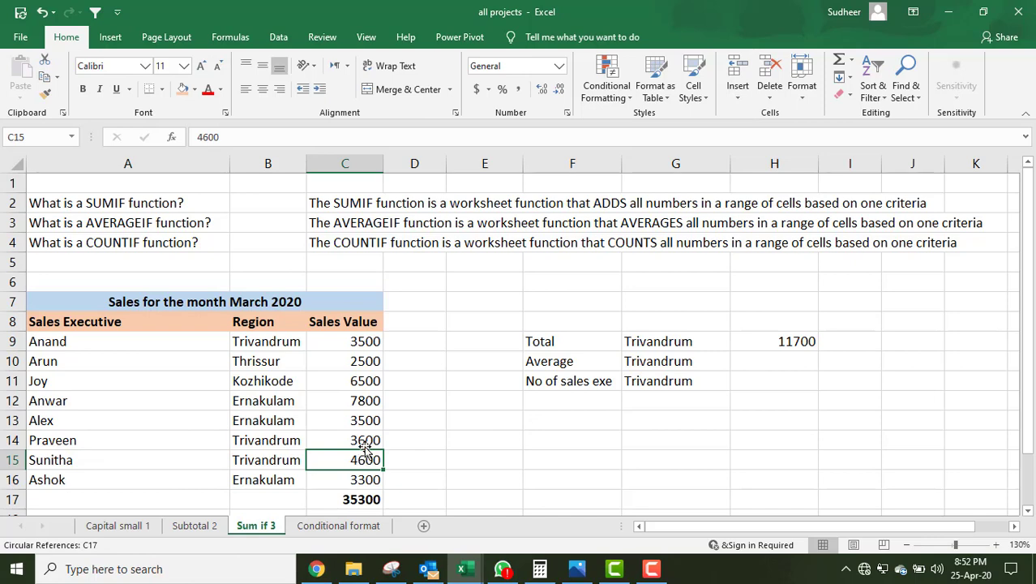
{"action": "left_click_drag", "start_coordinate": [364, 438], "coordinate": [365, 459]}
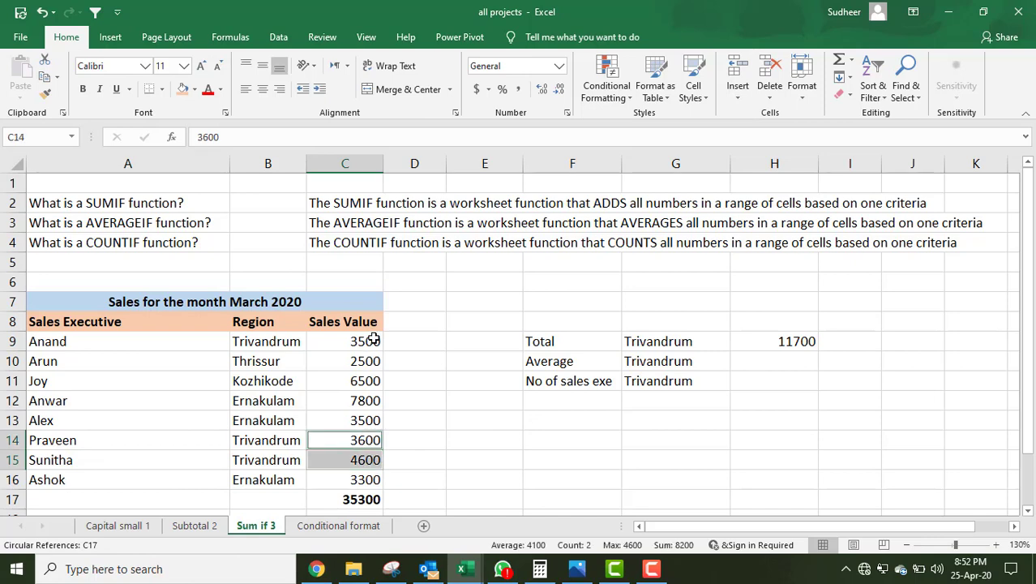
{"action": "left_click", "coordinate": [373, 340], "text": "ctrl"}
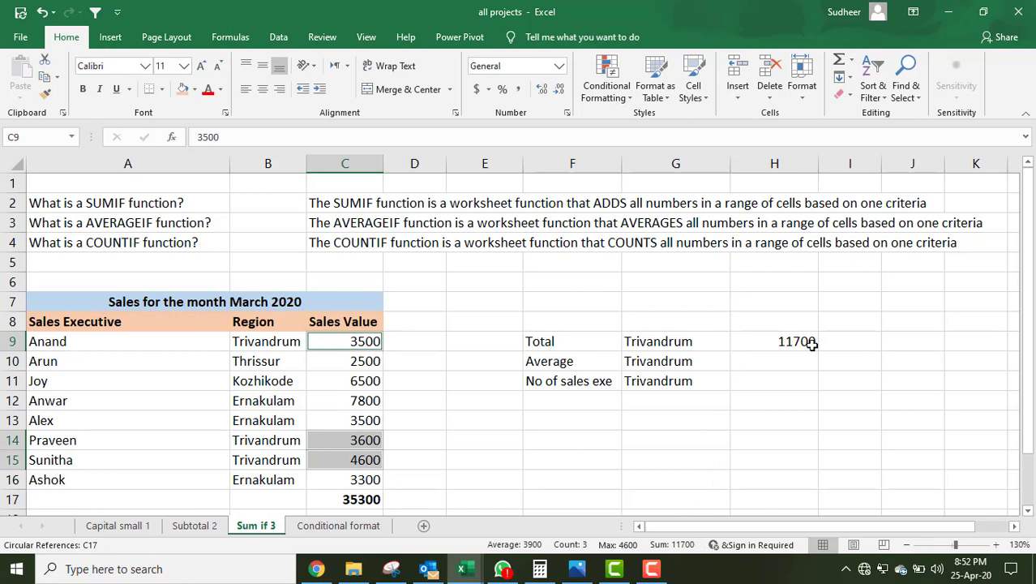
Step: Average the Trivandrum sales in H10 with the formula =AVERAGEIF(B9:B16,G10,C9:C16)
{"action": "left_click", "coordinate": [771, 359]}
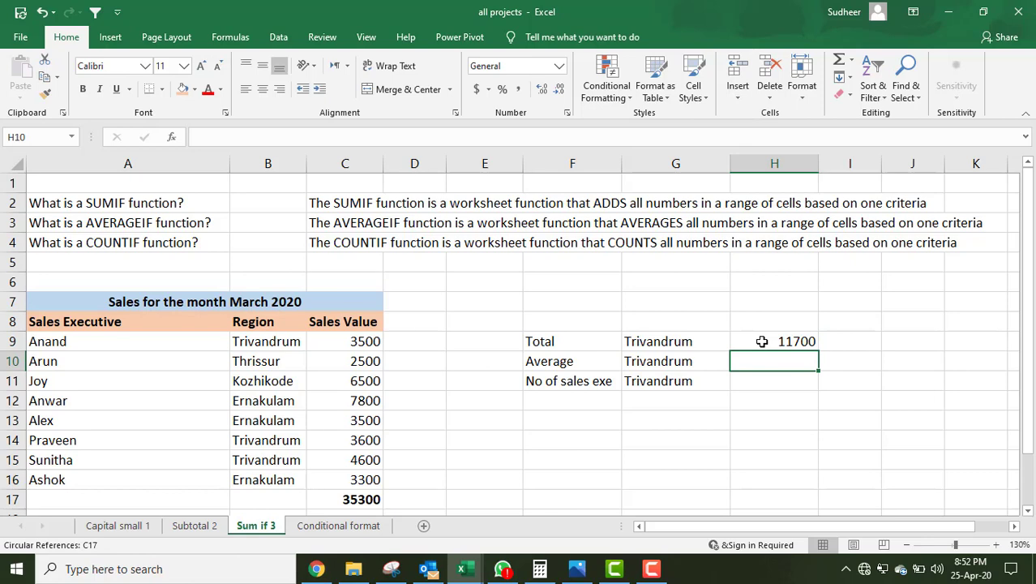
{"action": "type", "text": "="}
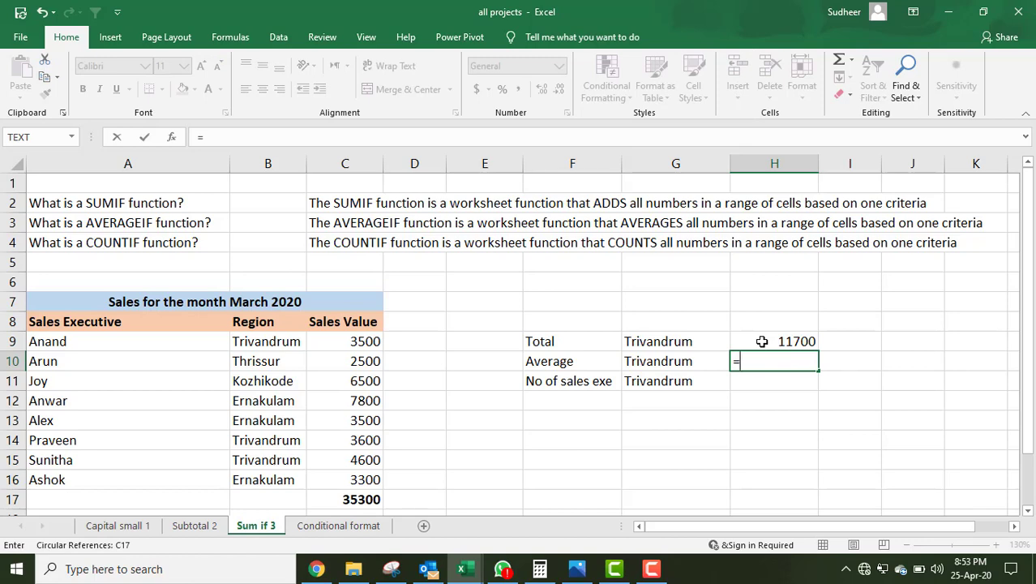
{"action": "type", "text": "a"}
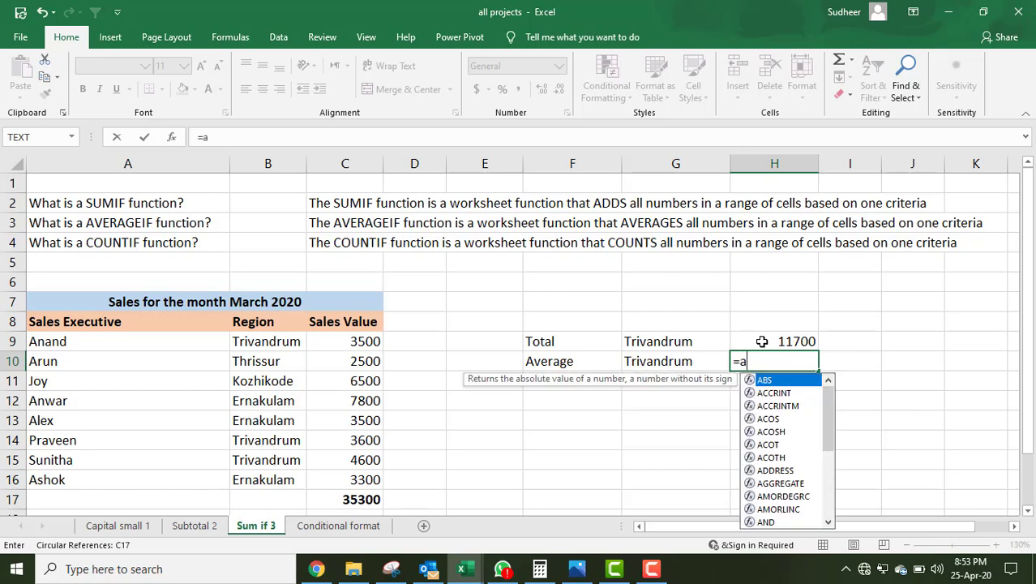
{"action": "type", "text": "vera"}
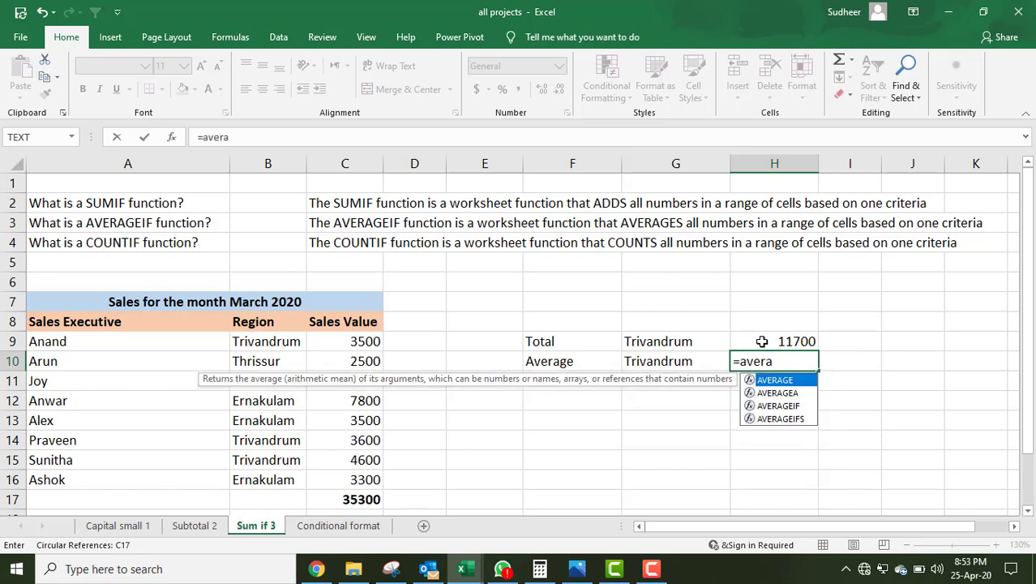
{"action": "double_click", "coordinate": [799, 405]}
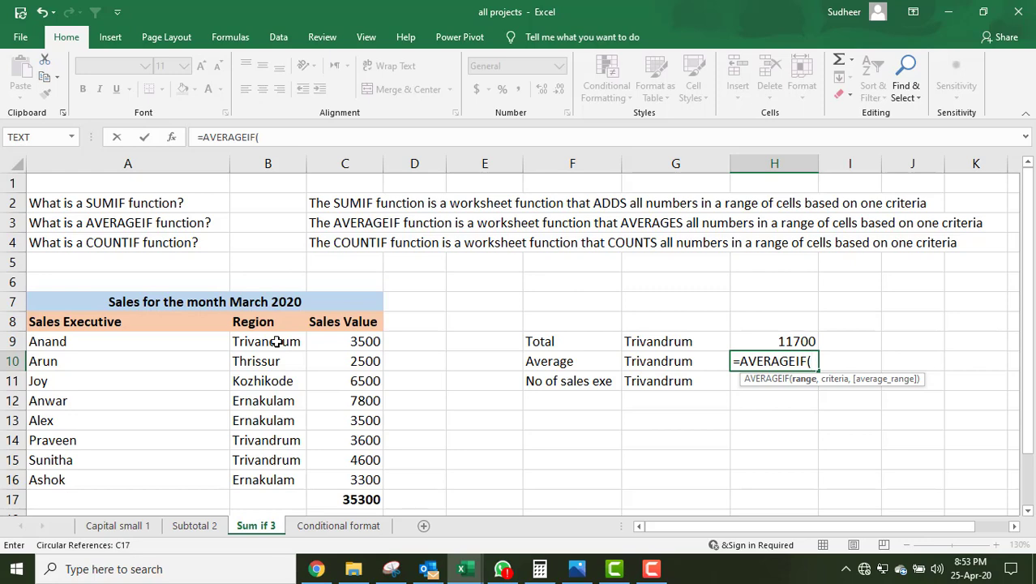
{"action": "left_click_drag", "start_coordinate": [274, 341], "coordinate": [267, 479]}
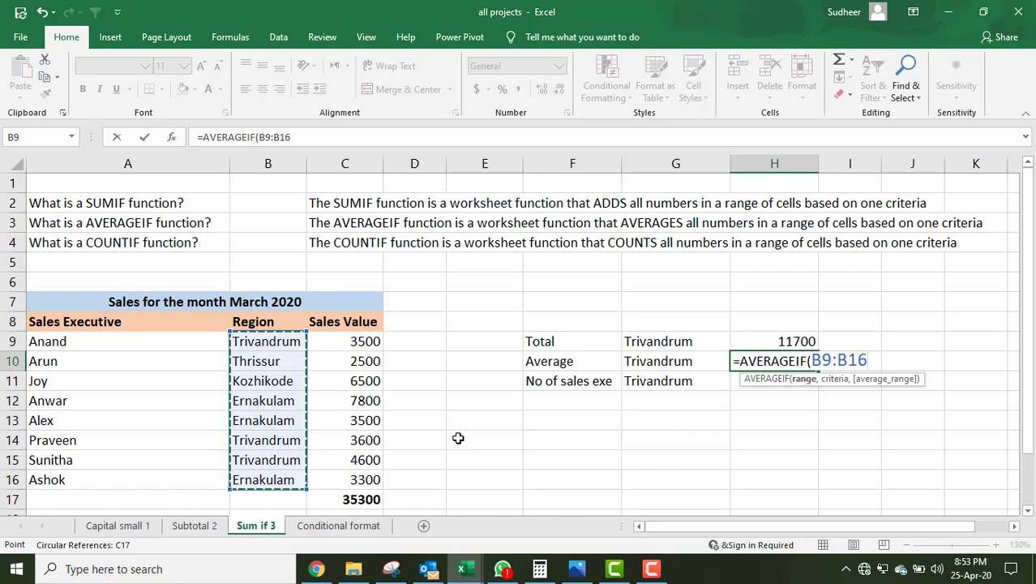
{"action": "type", "text": ","}
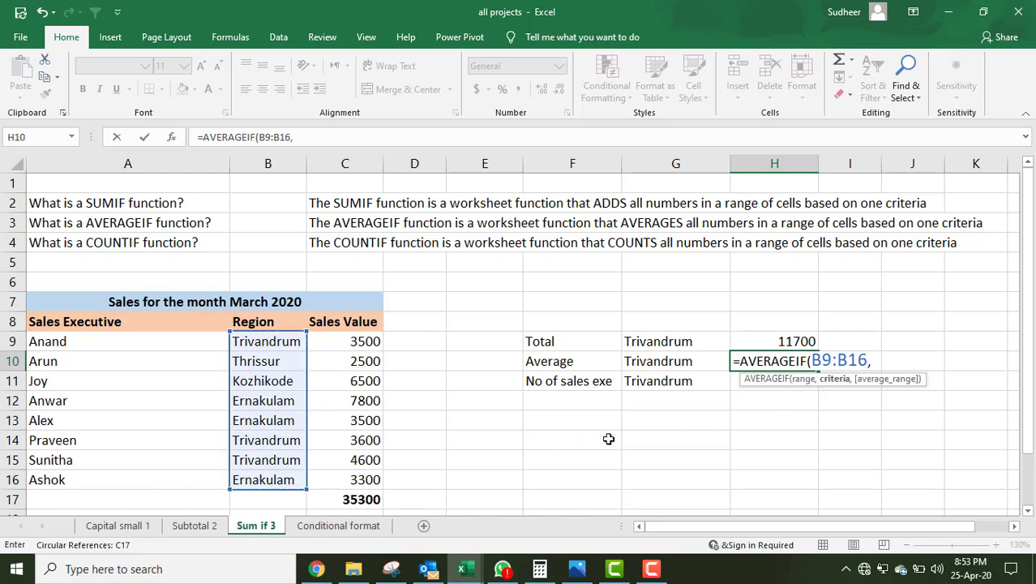
{"action": "left_click", "coordinate": [662, 362]}
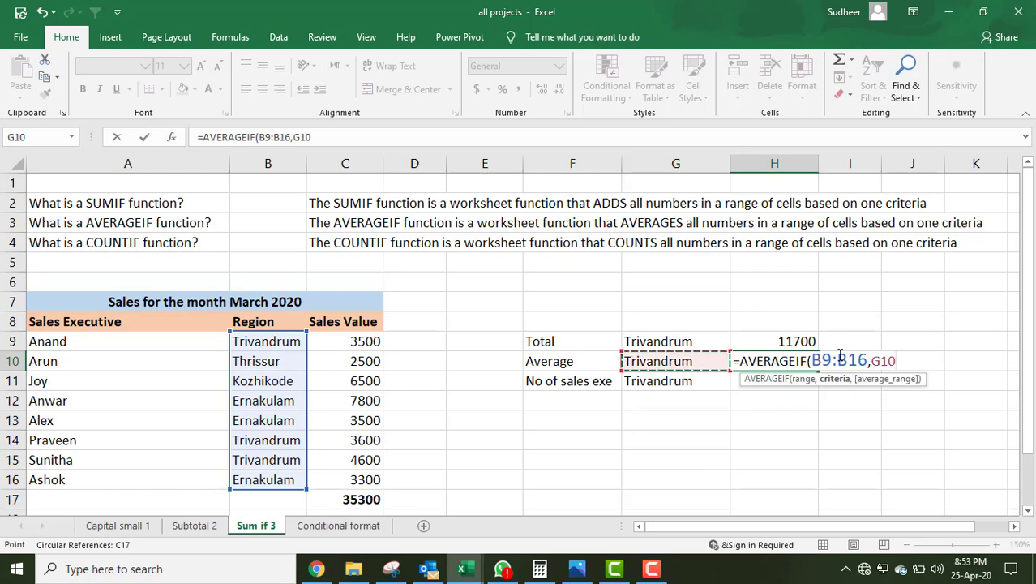
{"action": "type", "text": ","}
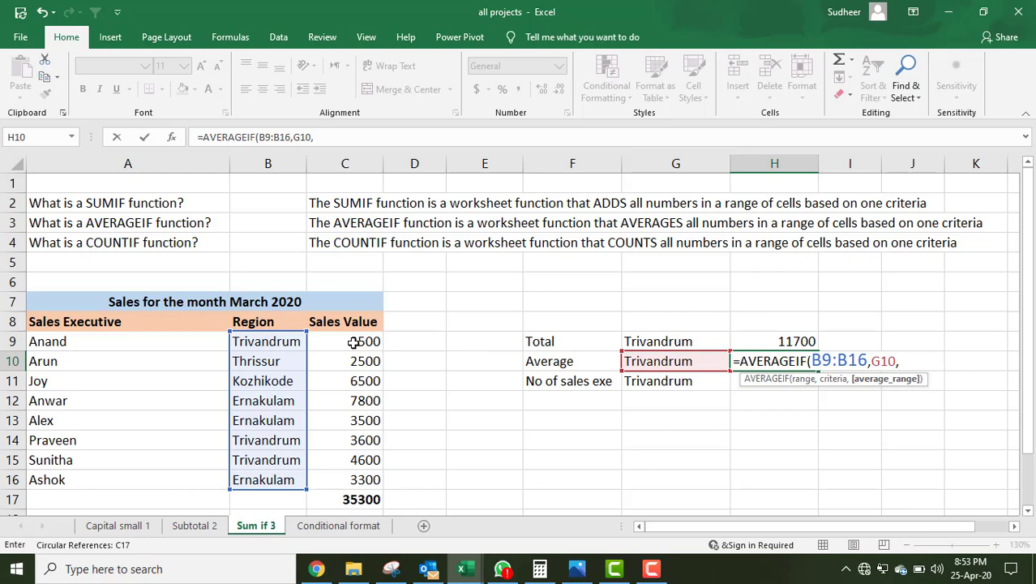
{"action": "left_click_drag", "start_coordinate": [354, 342], "coordinate": [363, 487]}
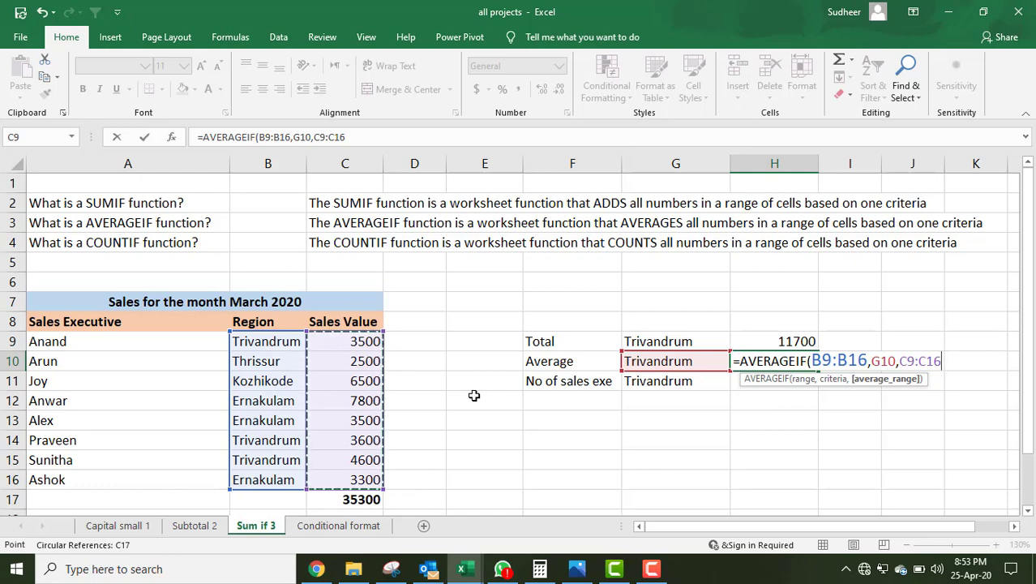
{"action": "type", "text": ")"}
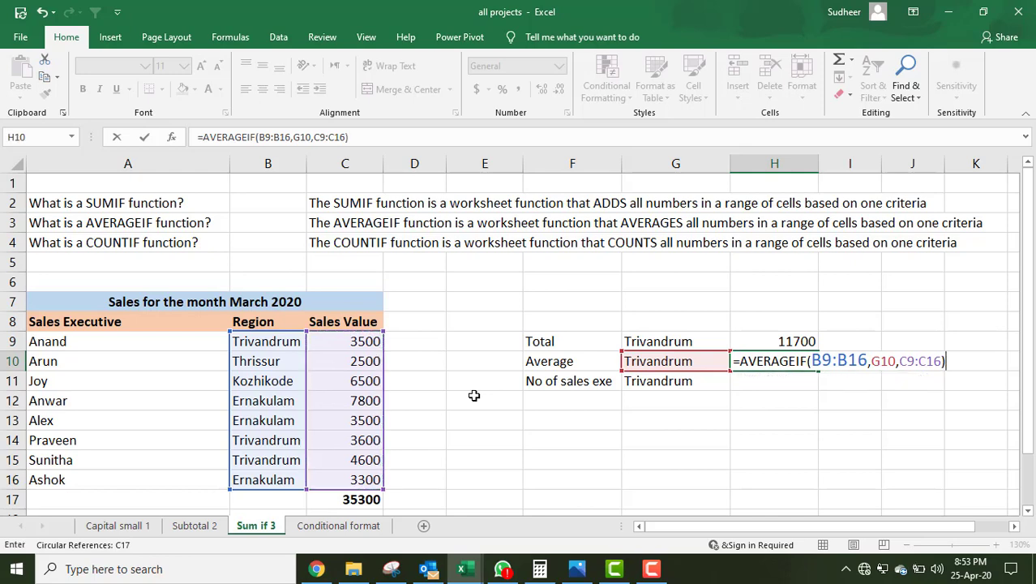
{"action": "key", "text": "Return"}
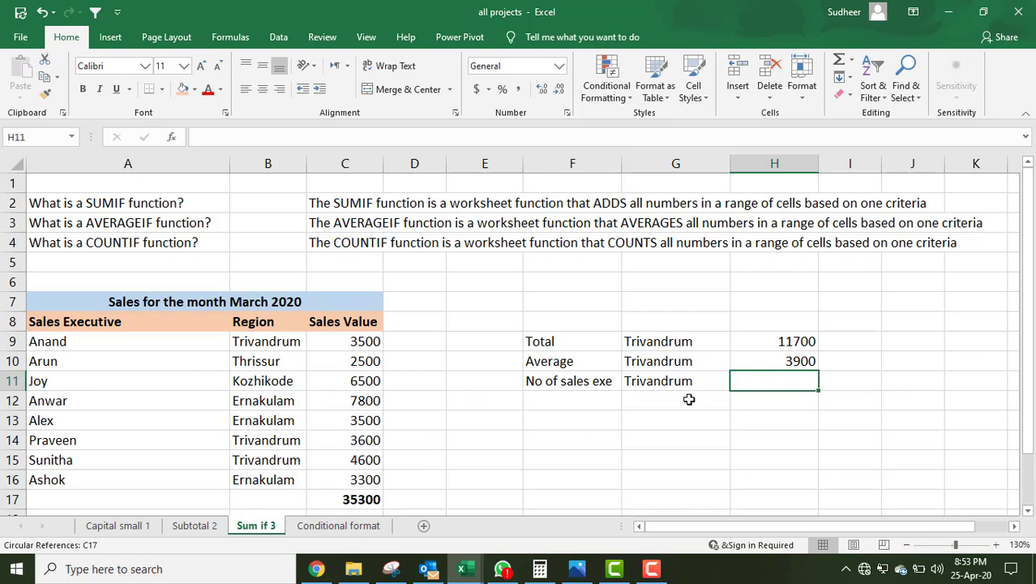
Step: Cross-check the Trivandrum average by entering =11700/3 in H12 and reselecting that cell
{"action": "left_click", "coordinate": [766, 344]}
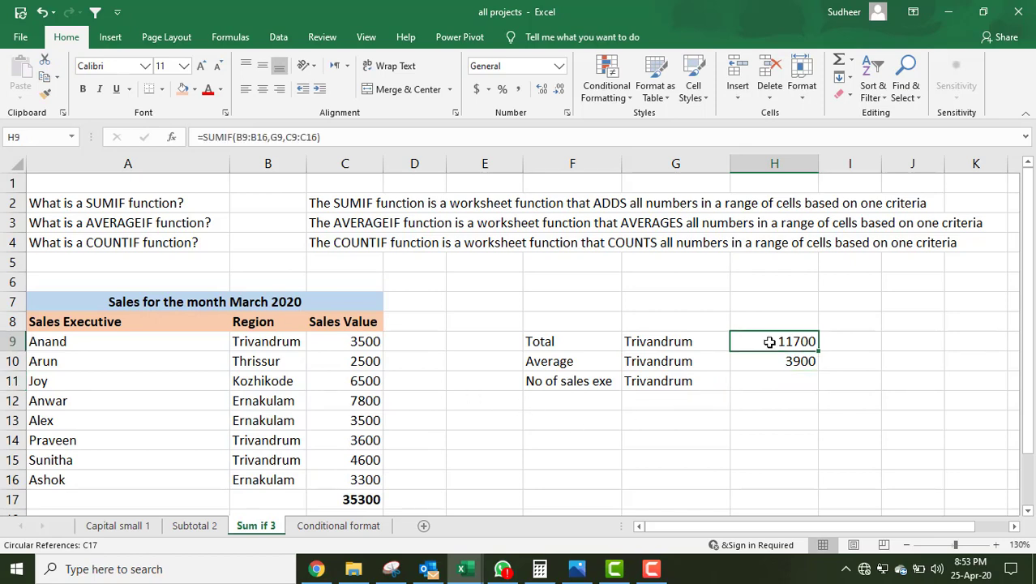
{"action": "left_click", "coordinate": [786, 402]}
{"action": "type", "text": "=11"}
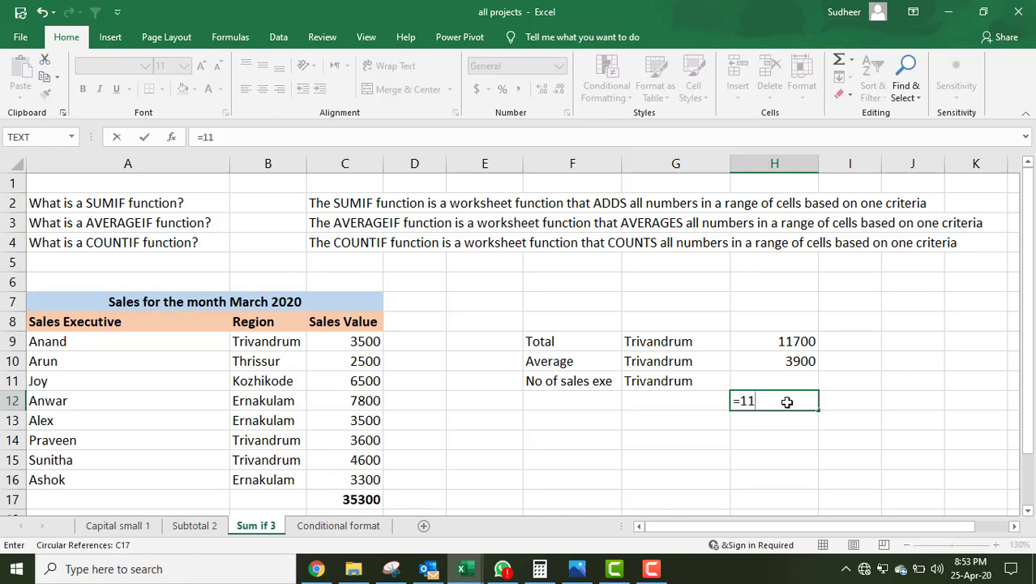
{"action": "type", "text": "700/3"}
{"action": "key", "text": "Return"}
{"action": "scroll", "coordinate": [787, 402], "scroll_direction": "down", "scroll_amount": 3}
{"action": "scroll", "coordinate": [787, 402], "scroll_direction": "up", "scroll_amount": 3}
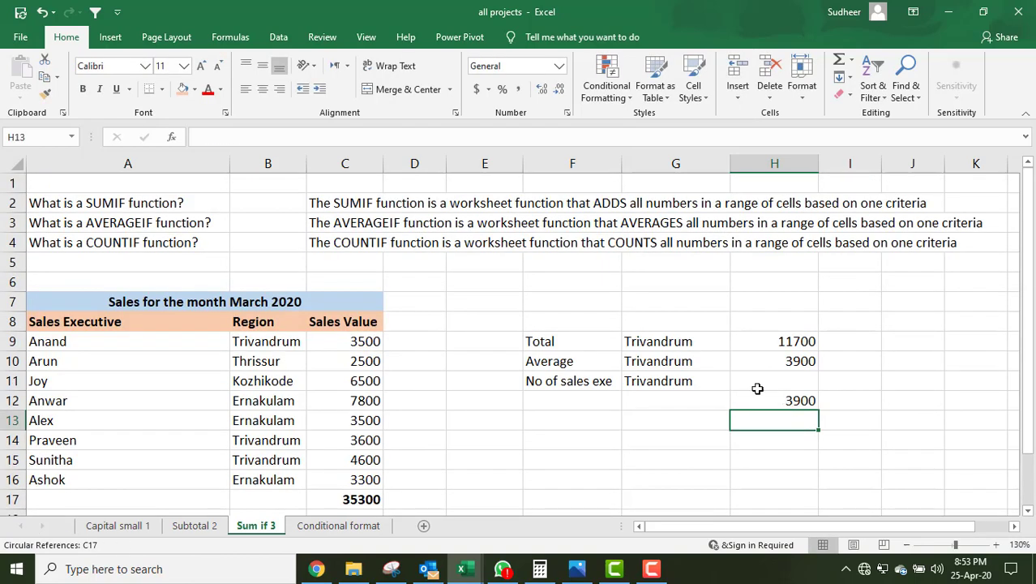
{"action": "left_click", "coordinate": [792, 401]}
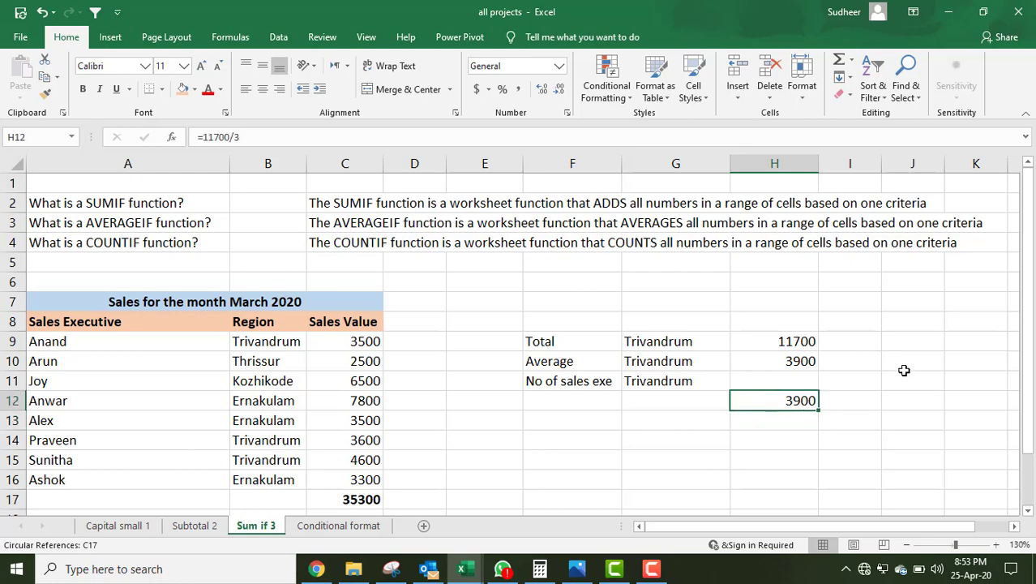
Step: Compare the AVERAGEIF result in H10 with the manual check in H12, then clear H12
{"action": "left_click", "coordinate": [793, 361]}
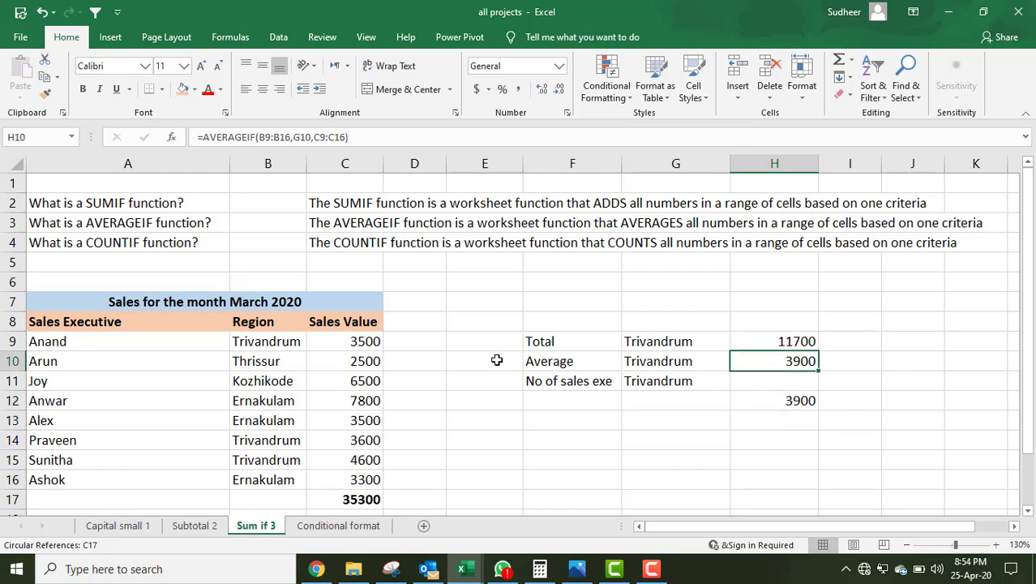
{"action": "left_click", "coordinate": [545, 361]}
{"action": "left_click", "coordinate": [801, 398]}
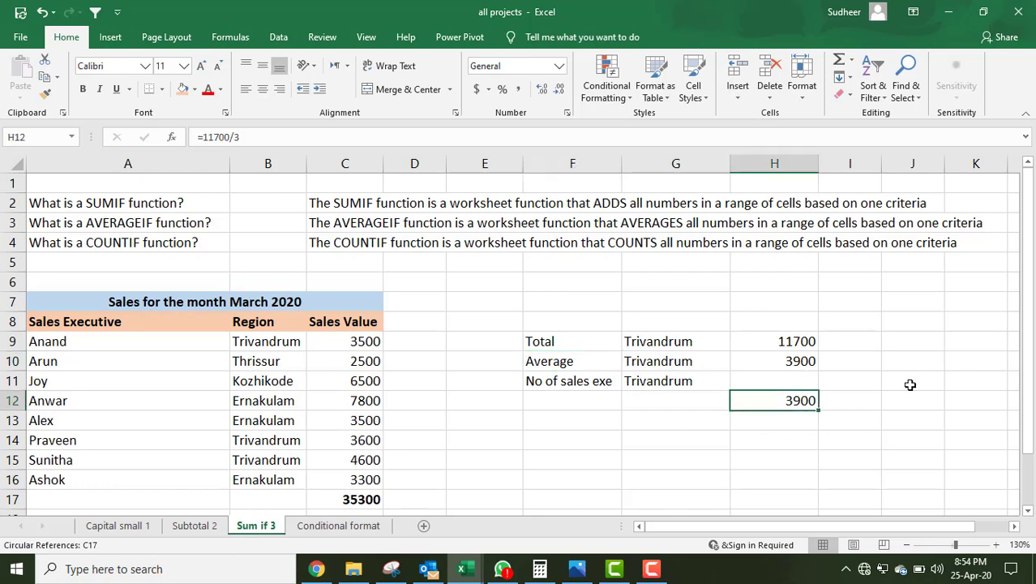
{"action": "key", "text": "Delete"}
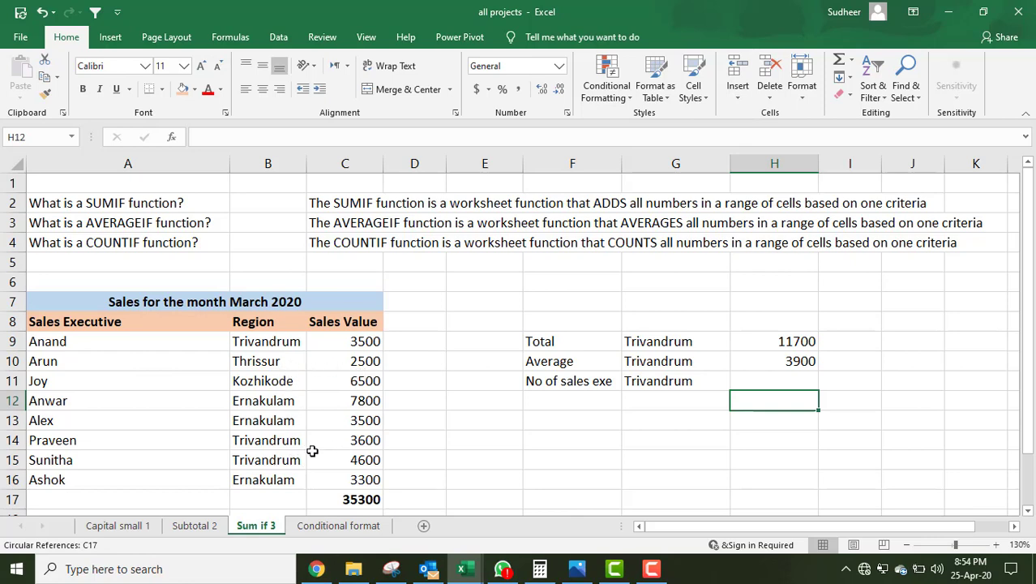
Step: Clear the sales value in C14, then select C9 and C15 together to check their sum and average
{"action": "left_click", "coordinate": [54, 438]}
{"action": "left_click", "coordinate": [333, 438]}
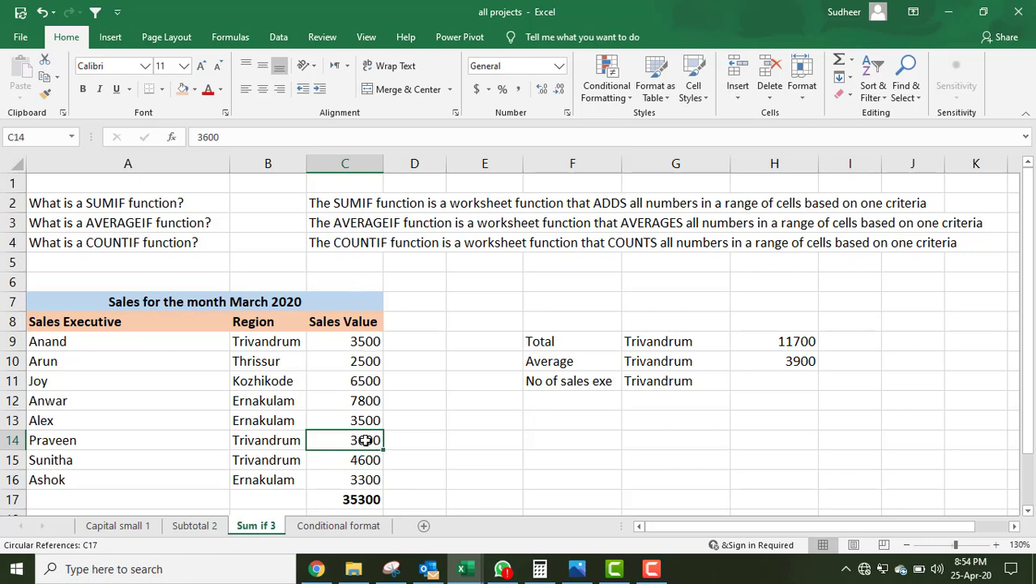
{"action": "key", "text": "Delete"}
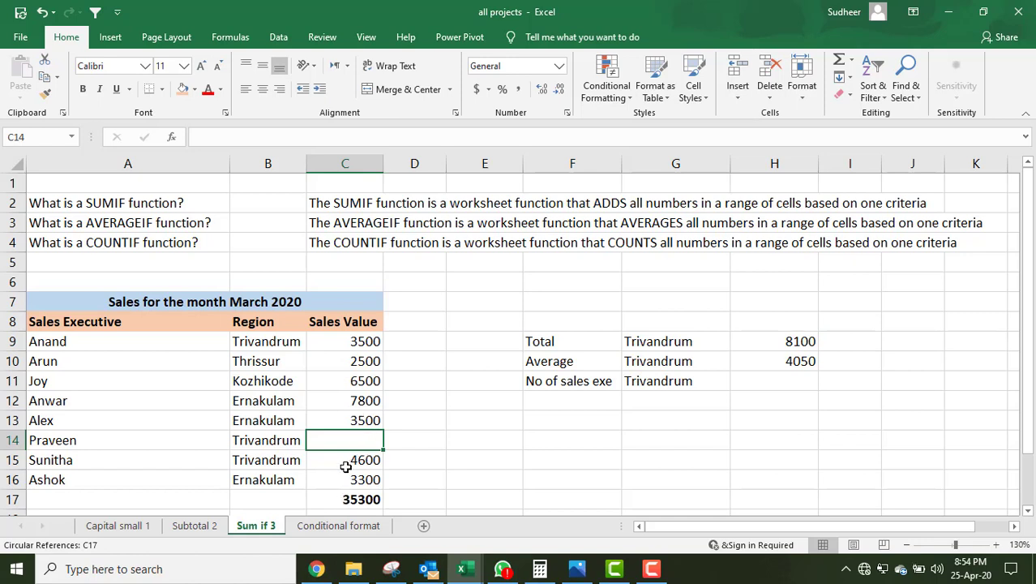
{"action": "left_click", "coordinate": [362, 343]}
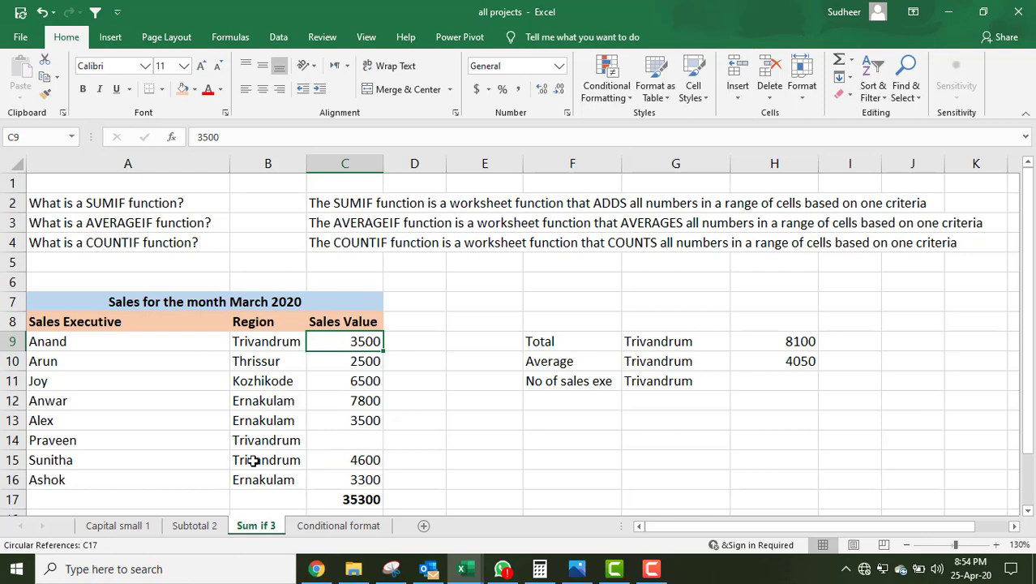
{"action": "left_click", "coordinate": [354, 462], "text": "ctrl"}
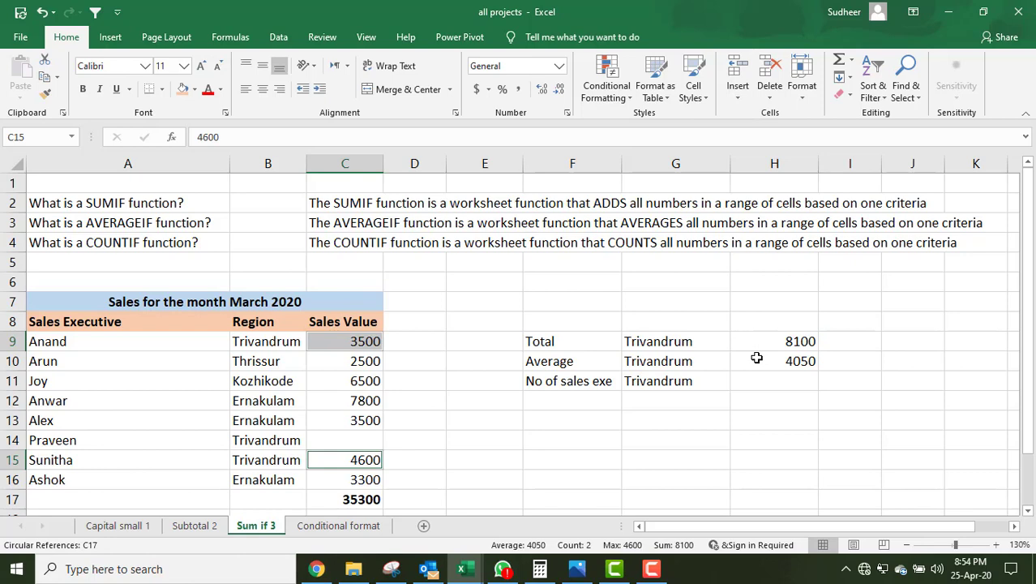
Step: Enter 0 as the sales value in C14
{"action": "left_click", "coordinate": [354, 439]}
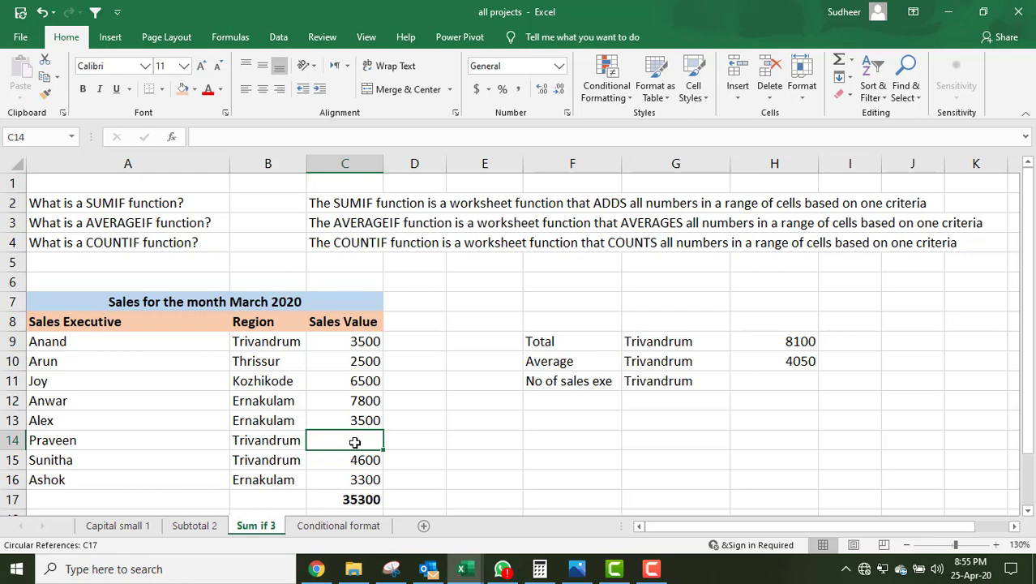
{"action": "type", "text": "0"}
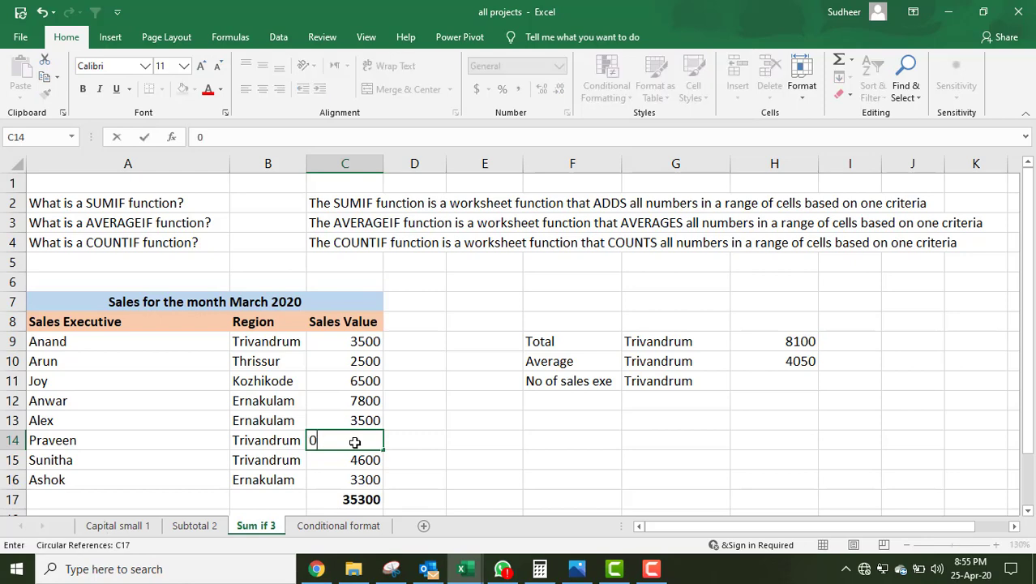
{"action": "key", "text": "Return"}
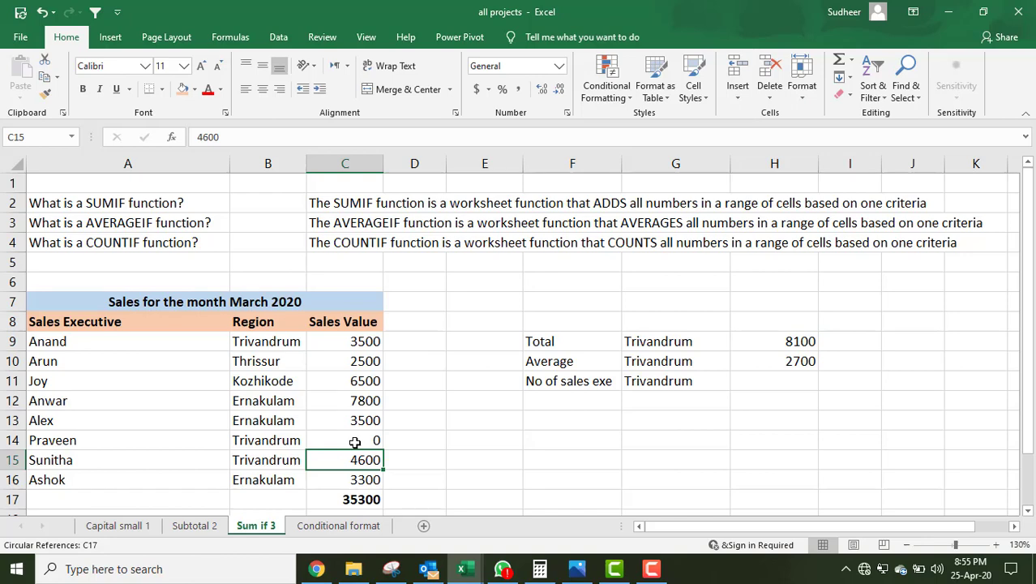
Step: Examine how the zero sales value in C14 affects the Trivandrum total in H9 and average in H10
{"action": "left_click", "coordinate": [790, 344]}
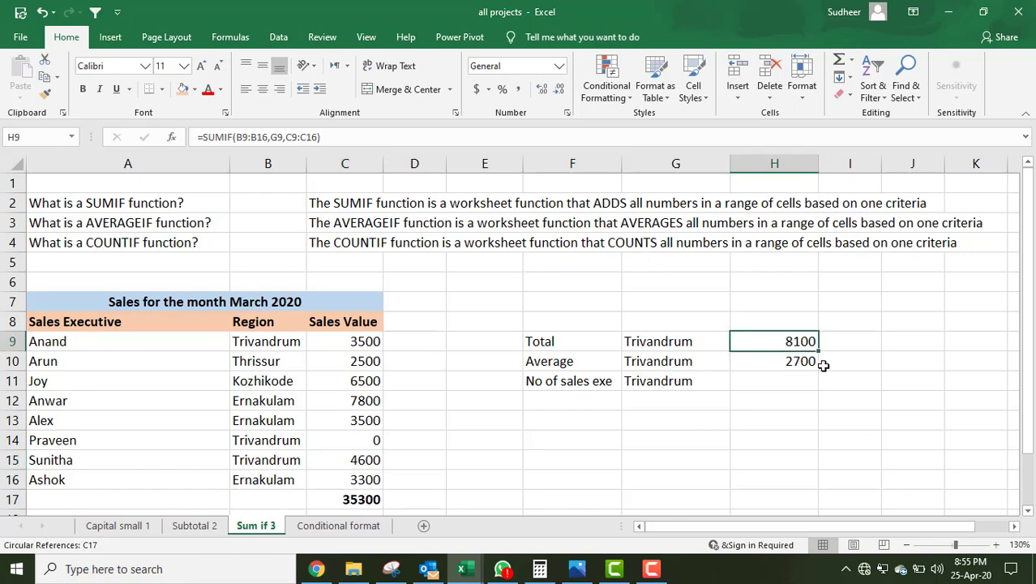
{"action": "left_click", "coordinate": [810, 364]}
{"action": "left_click", "coordinate": [140, 442]}
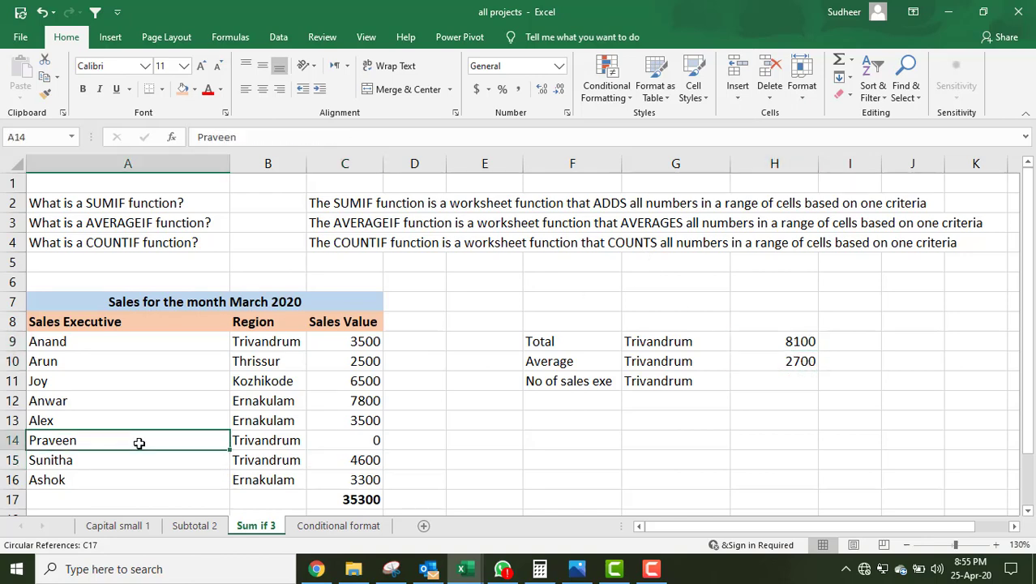
{"action": "left_click", "coordinate": [325, 443]}
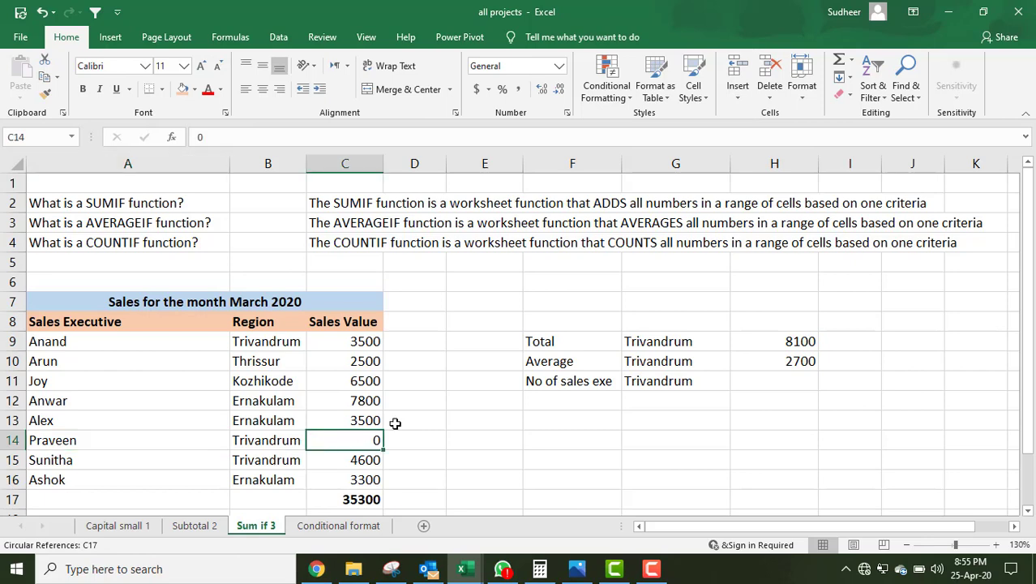
{"action": "left_click", "coordinate": [766, 356]}
{"action": "left_click", "coordinate": [774, 345]}
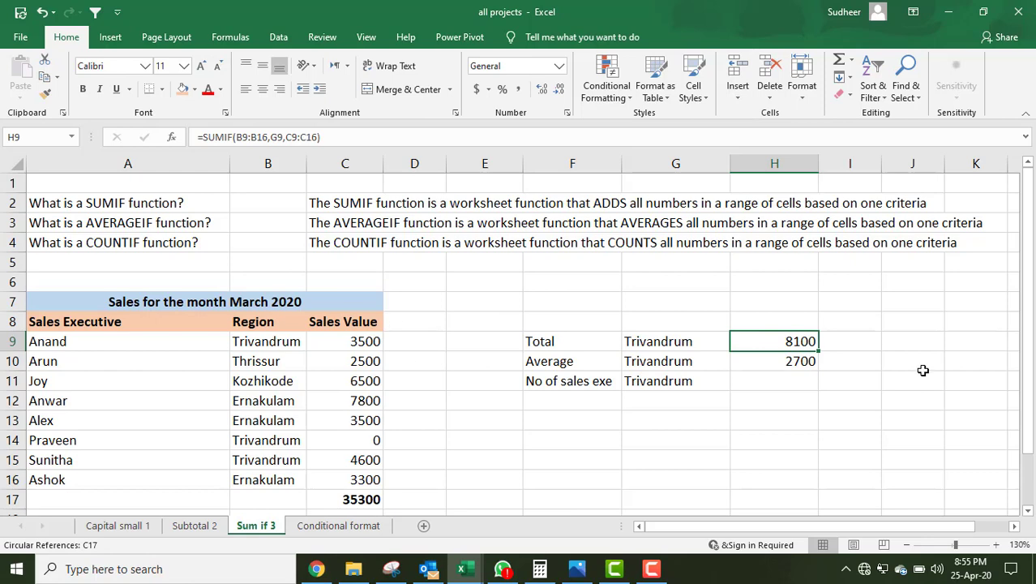
{"action": "left_click", "coordinate": [772, 362]}
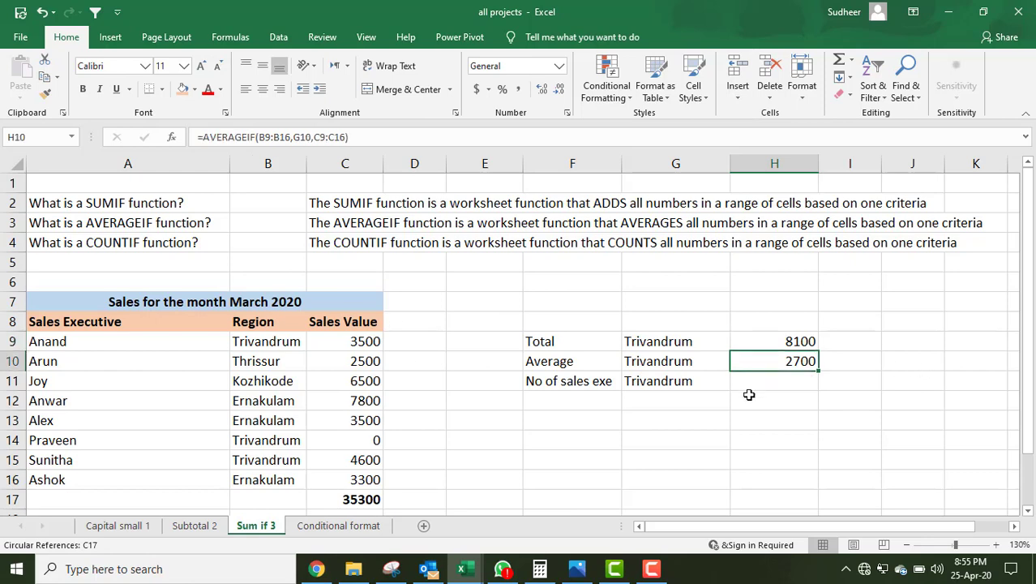
{"action": "left_click", "coordinate": [560, 364]}
{"action": "left_click", "coordinate": [811, 357]}
Step: Count the Trivandrum sales executives in H11 with the formula =COUNTIF(B9:B16,G11)
{"action": "left_click", "coordinate": [607, 378]}
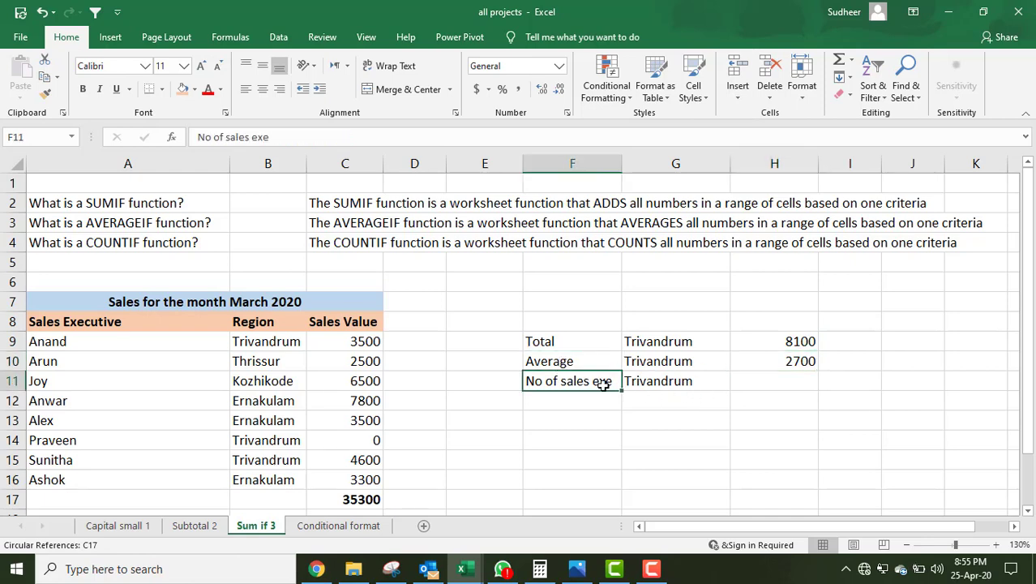
{"action": "left_click", "coordinate": [696, 386]}
{"action": "left_click", "coordinate": [596, 384]}
{"action": "left_click", "coordinate": [762, 381]}
{"action": "type", "text": "="}
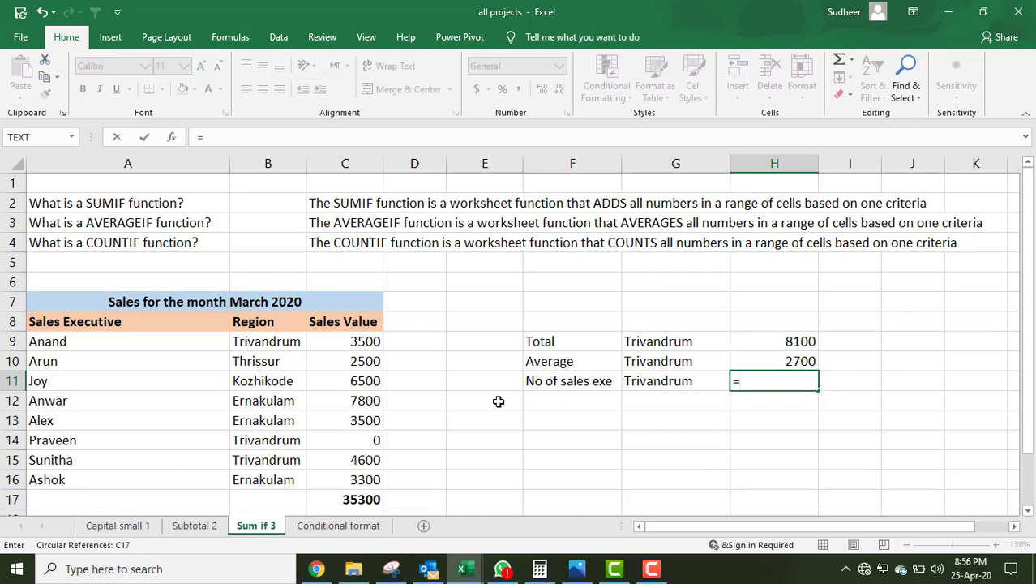
{"action": "type", "text": "count"}
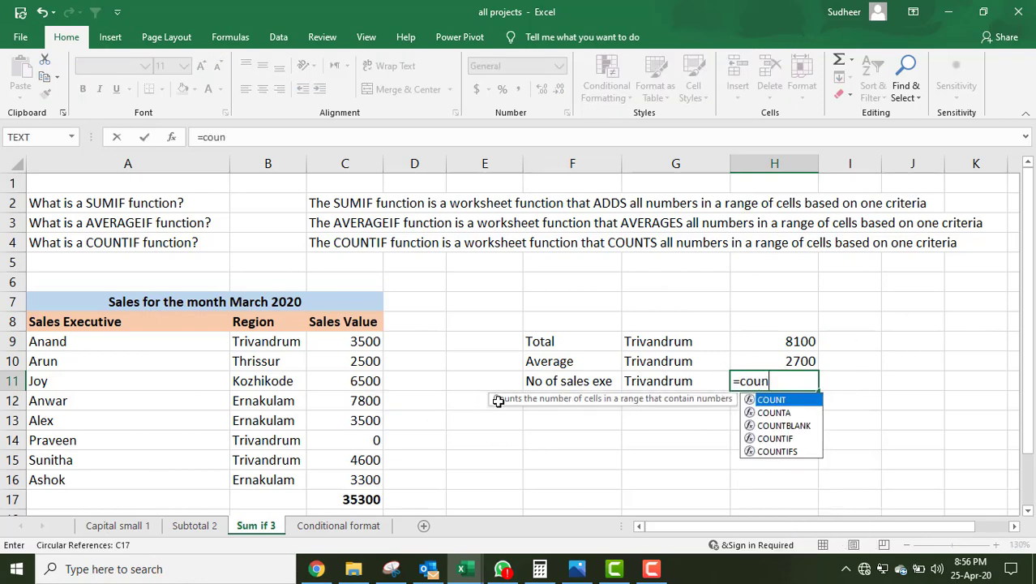
{"action": "double_click", "coordinate": [787, 439]}
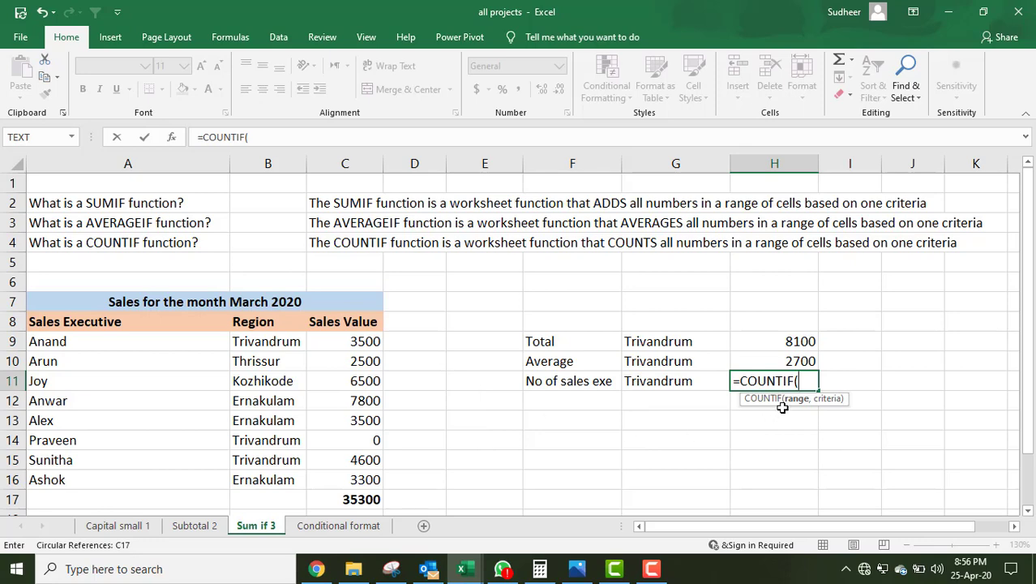
{"action": "left_click", "coordinate": [262, 341]}
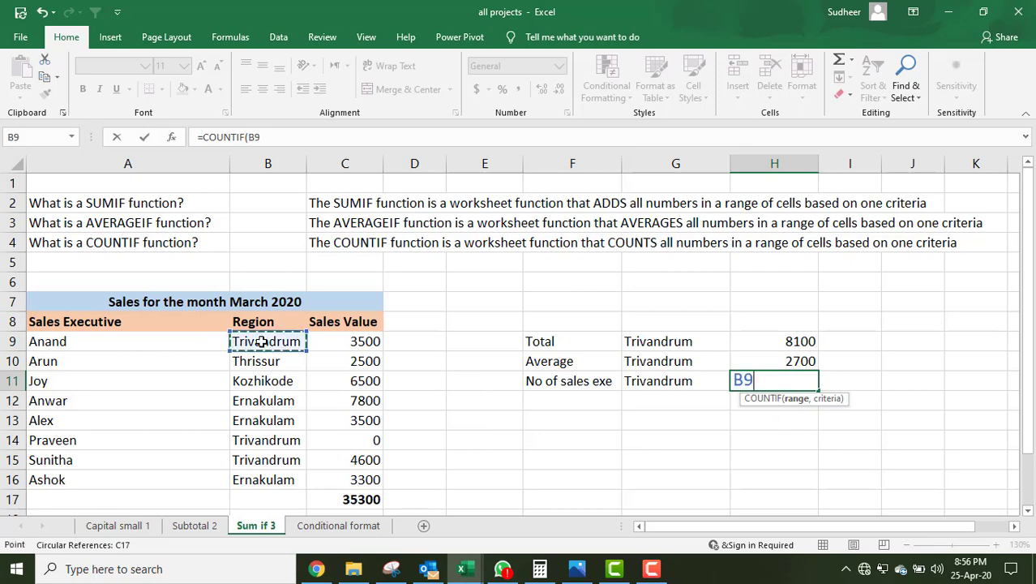
{"action": "left_click_drag", "start_coordinate": [261, 341], "coordinate": [274, 483]}
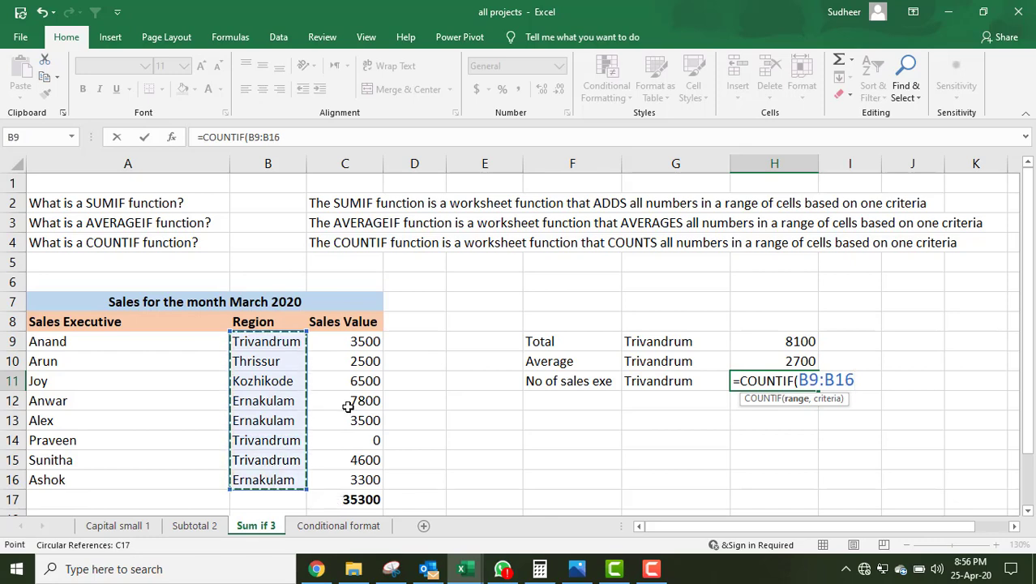
{"action": "type", "text": ","}
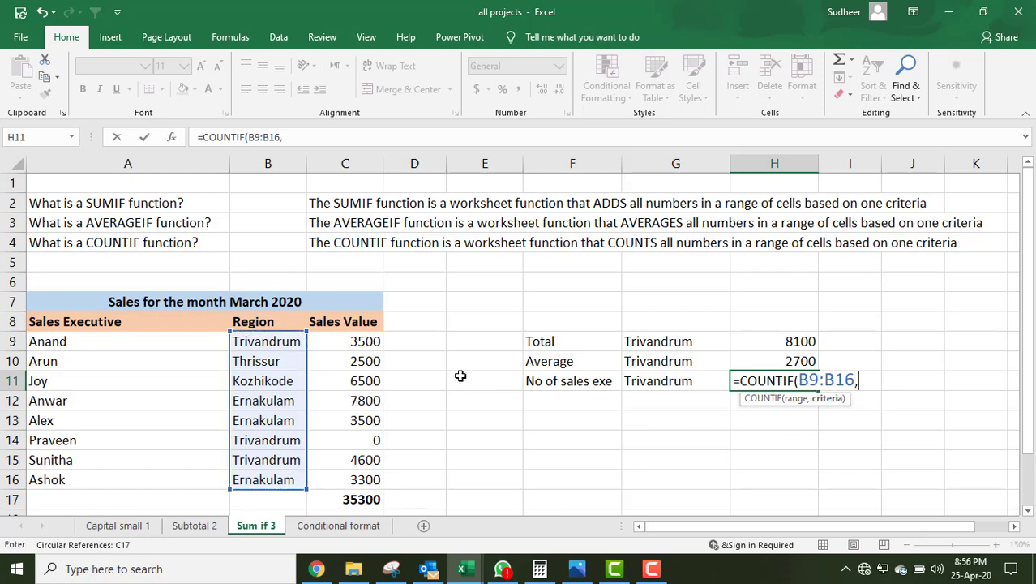
{"action": "left_click", "coordinate": [674, 383]}
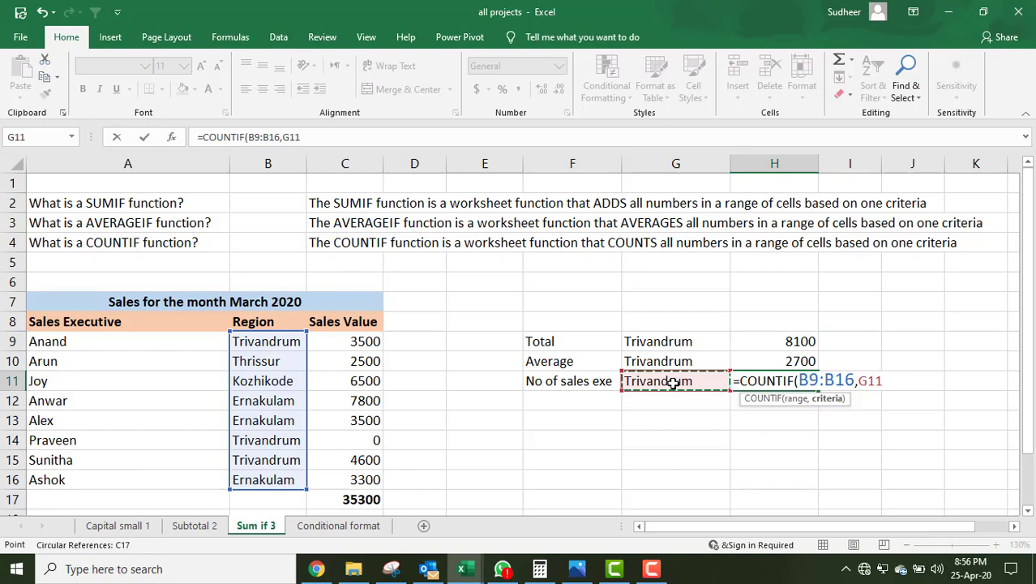
{"action": "type", "text": ")"}
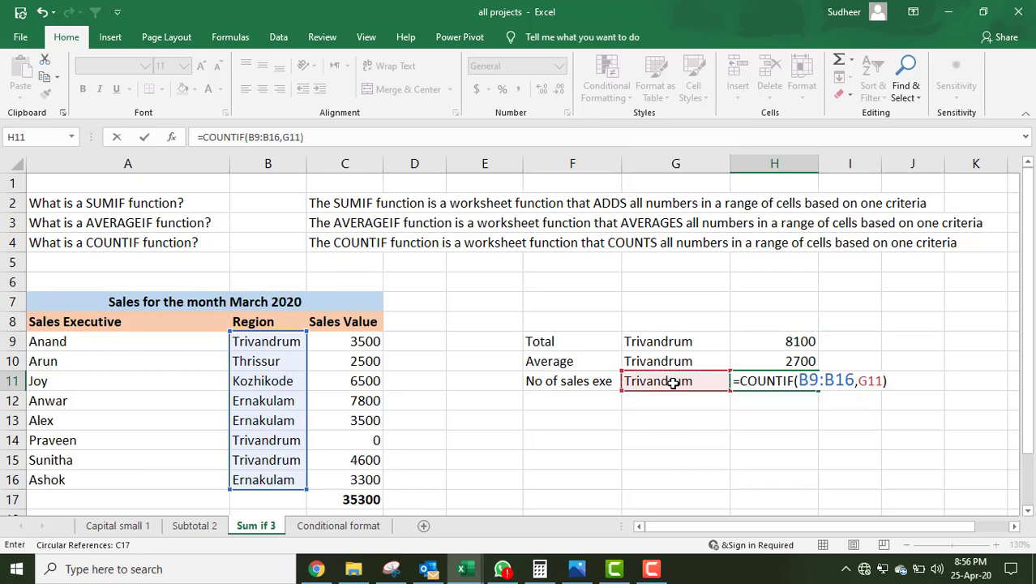
{"action": "key", "text": "Return"}
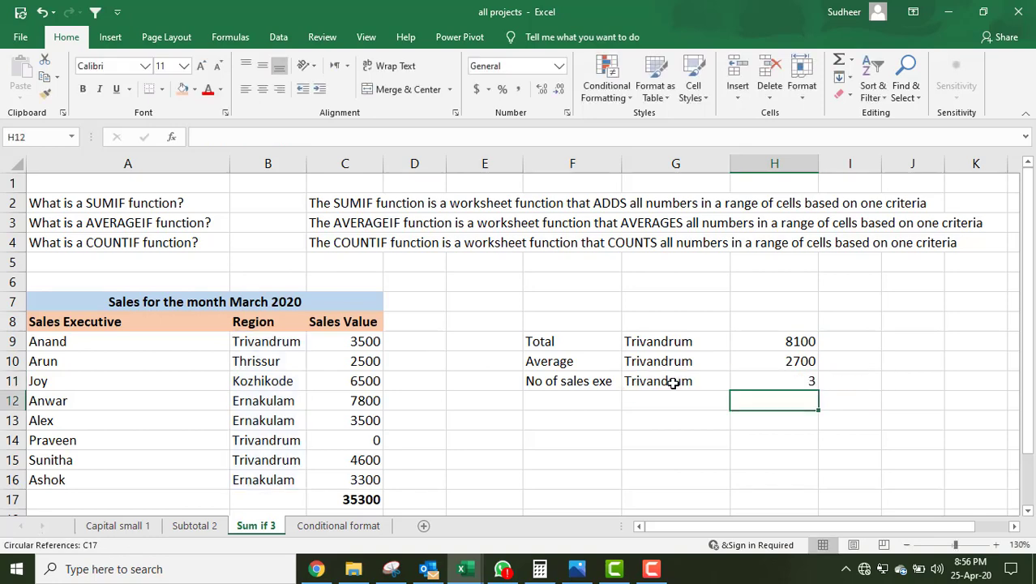
Step: Check the COUNTIF result in H11 against its criterion in G11 and the Trivandrum entries in region range B9:B16
{"action": "left_click", "coordinate": [742, 379]}
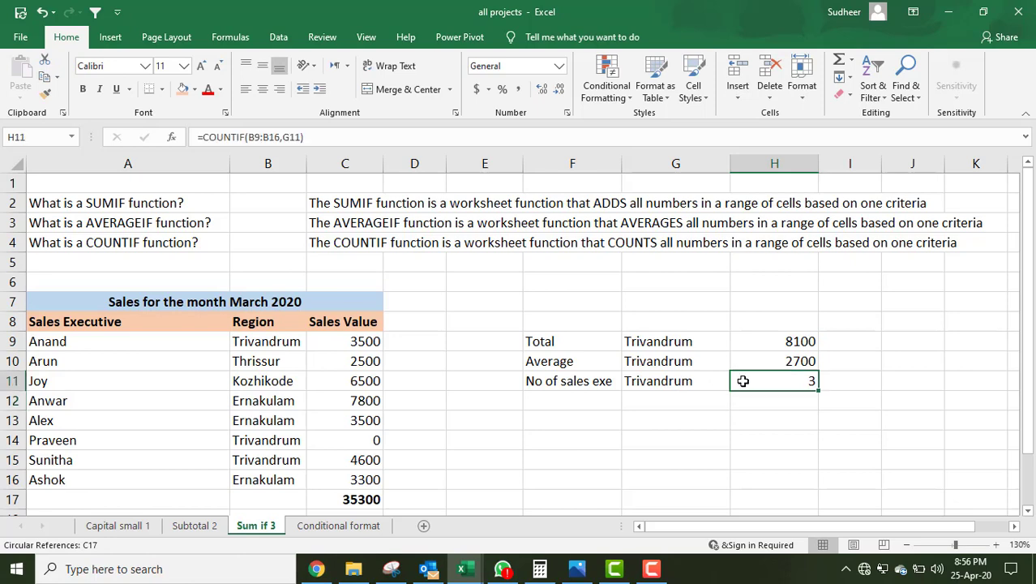
{"action": "left_click", "coordinate": [701, 379]}
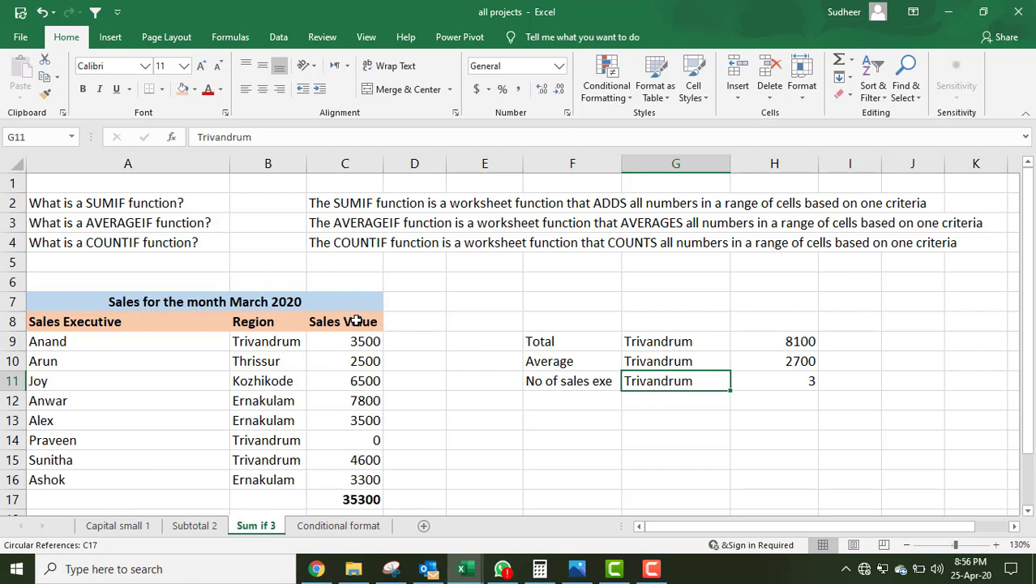
{"action": "left_click", "coordinate": [250, 341]}
{"action": "left_click_drag", "start_coordinate": [249, 376], "coordinate": [266, 476]}
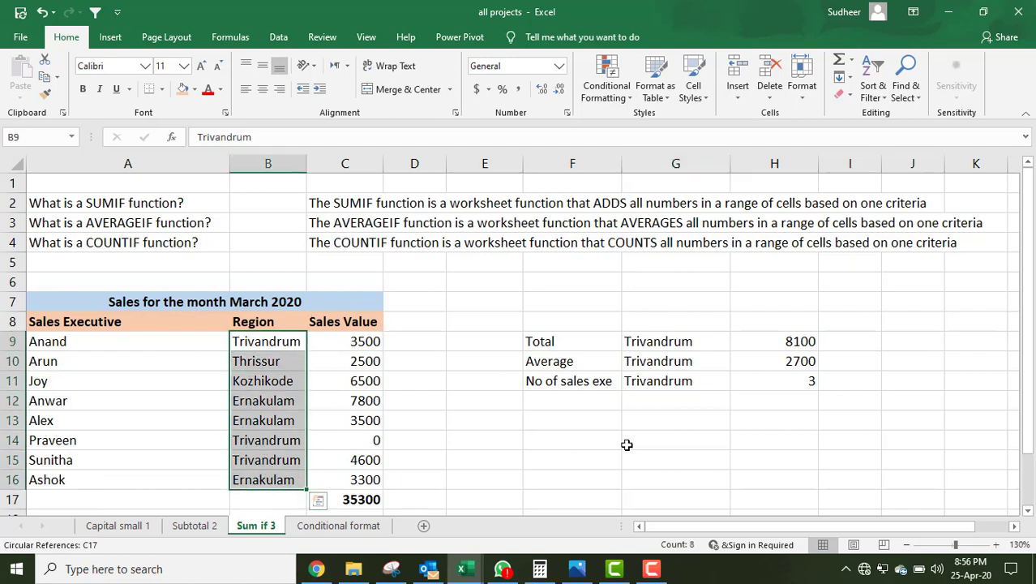
{"action": "left_click", "coordinate": [295, 347]}
{"action": "left_click", "coordinate": [273, 438]}
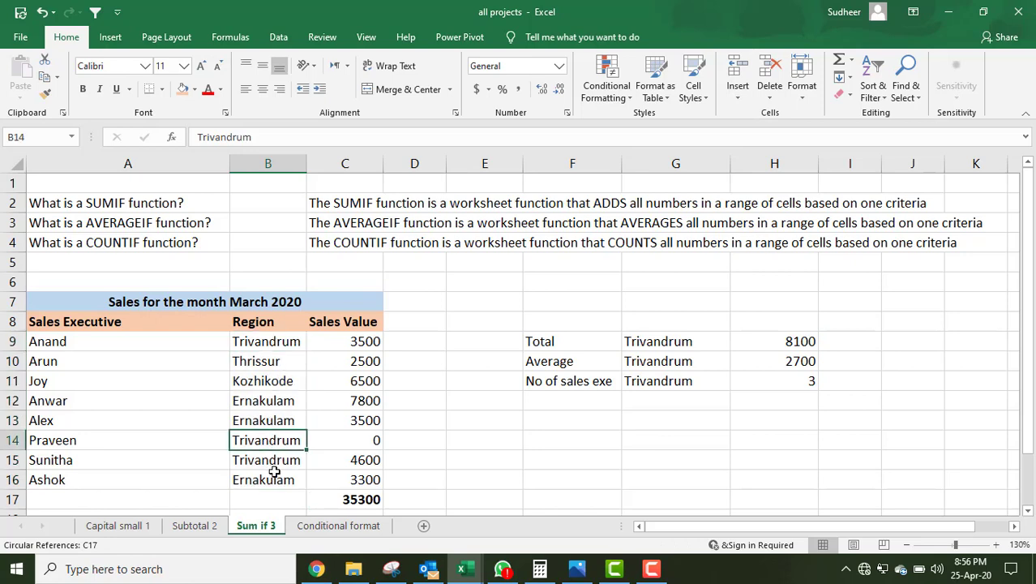
{"action": "left_click", "coordinate": [274, 462]}
{"action": "left_click", "coordinate": [780, 377]}
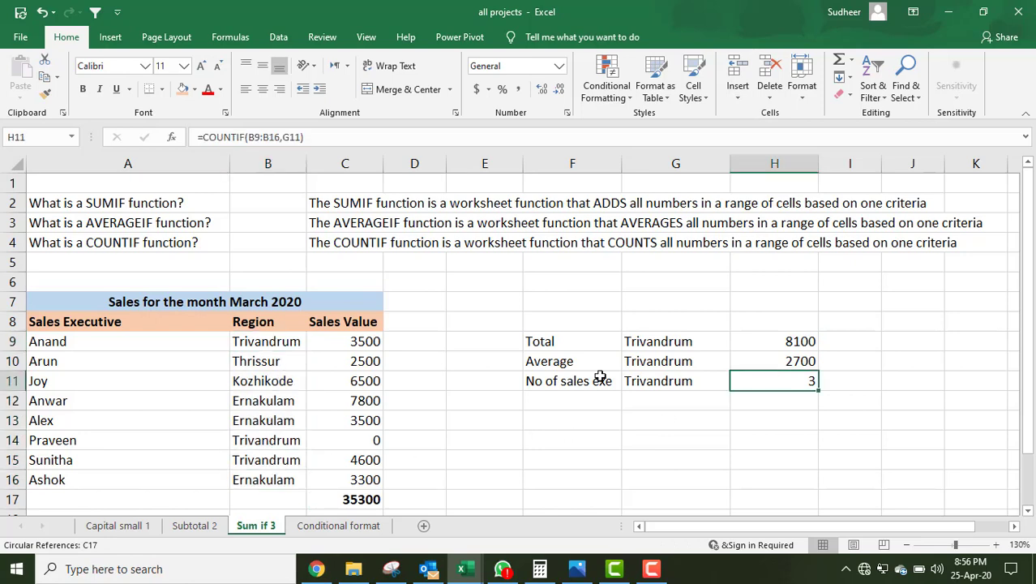
{"action": "left_click", "coordinate": [577, 375]}
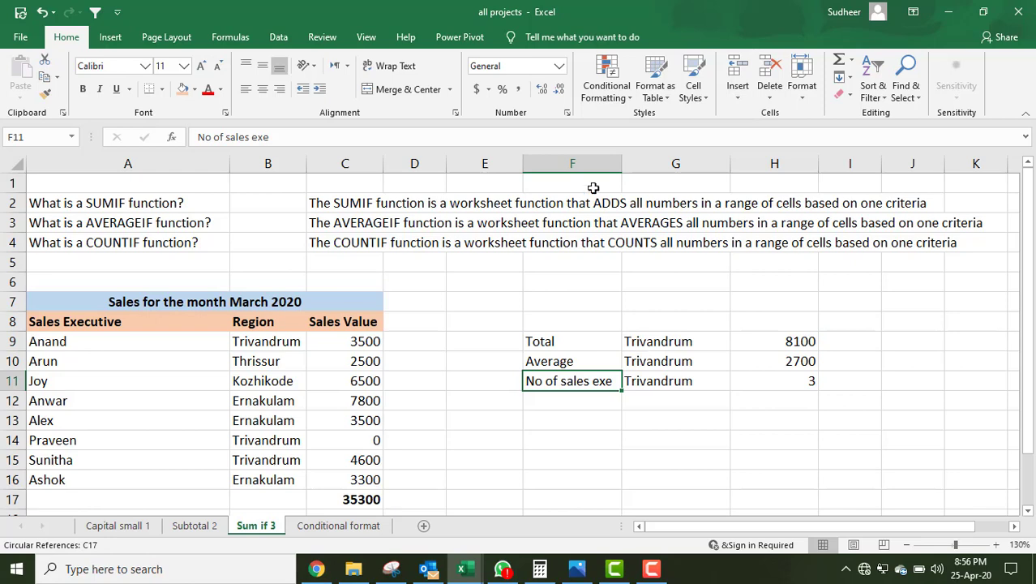
{"action": "left_click", "coordinate": [748, 386]}
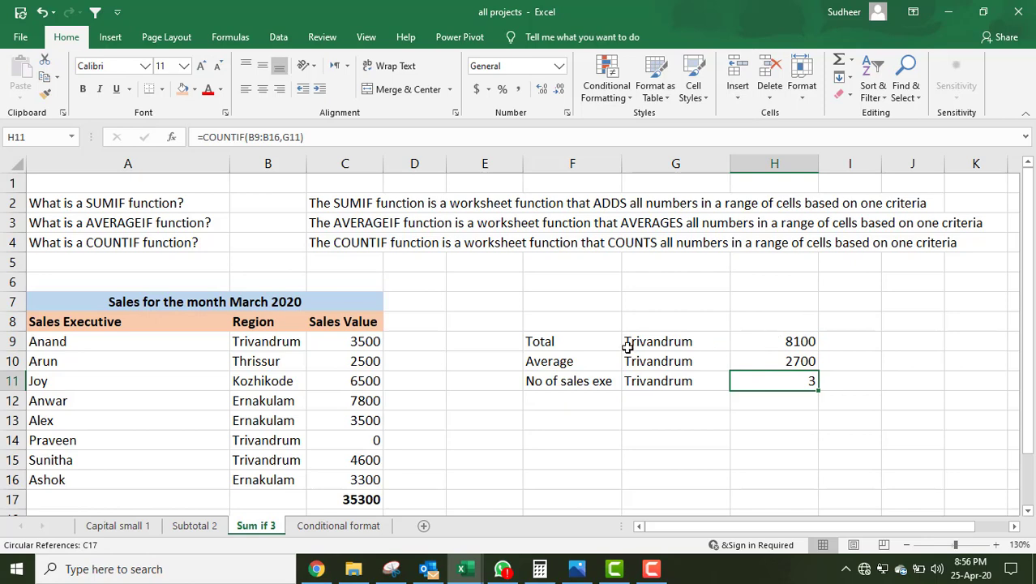
Step: Review the SUMIF formula in H9 and the AVERAGEIF formula in H10 for the Trivandrum region
{"action": "left_click", "coordinate": [597, 343]}
{"action": "left_click", "coordinate": [747, 341]}
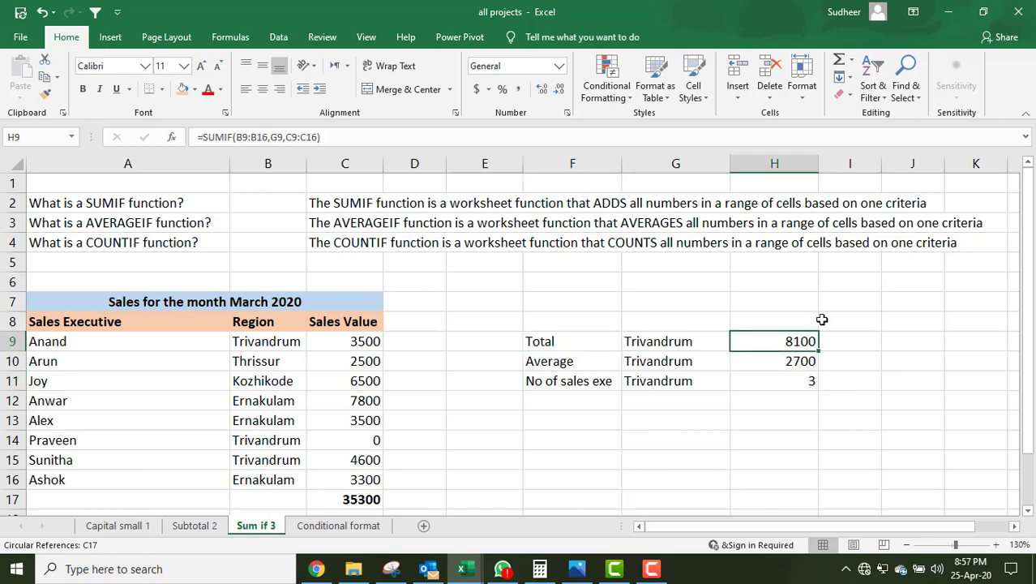
{"action": "left_click", "coordinate": [771, 364]}
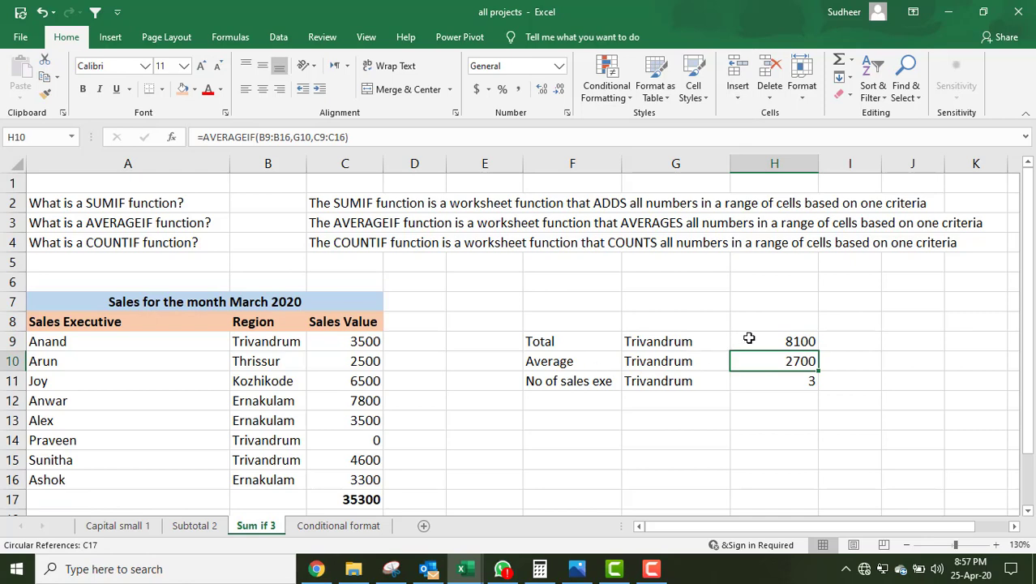
{"action": "left_click", "coordinate": [747, 338]}
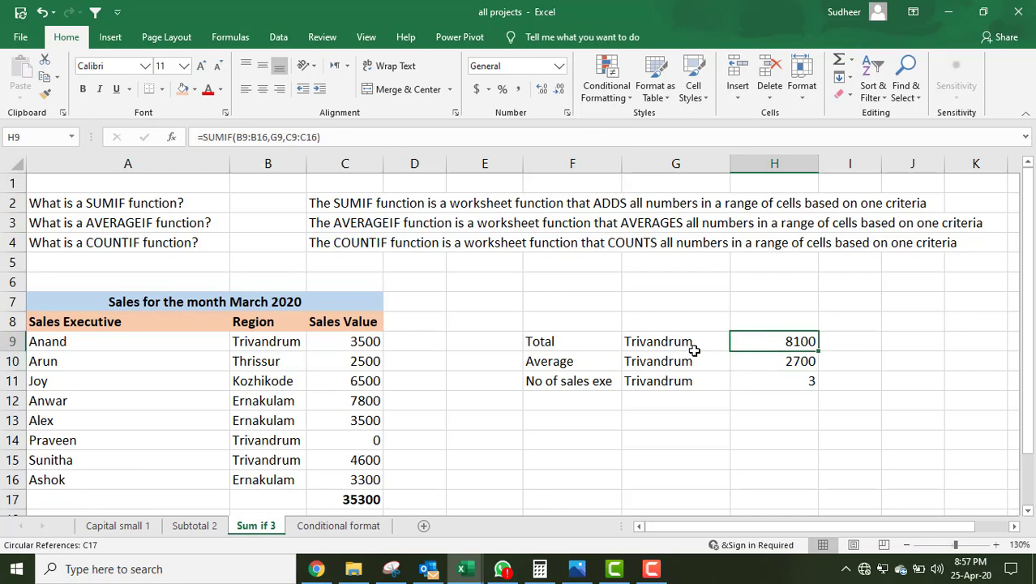
Step: Re-enter the Trivandrum sales total in H9 with the formula =SUMIF(B9:B16,G9,C9:C16)
{"action": "type", "text": "="}
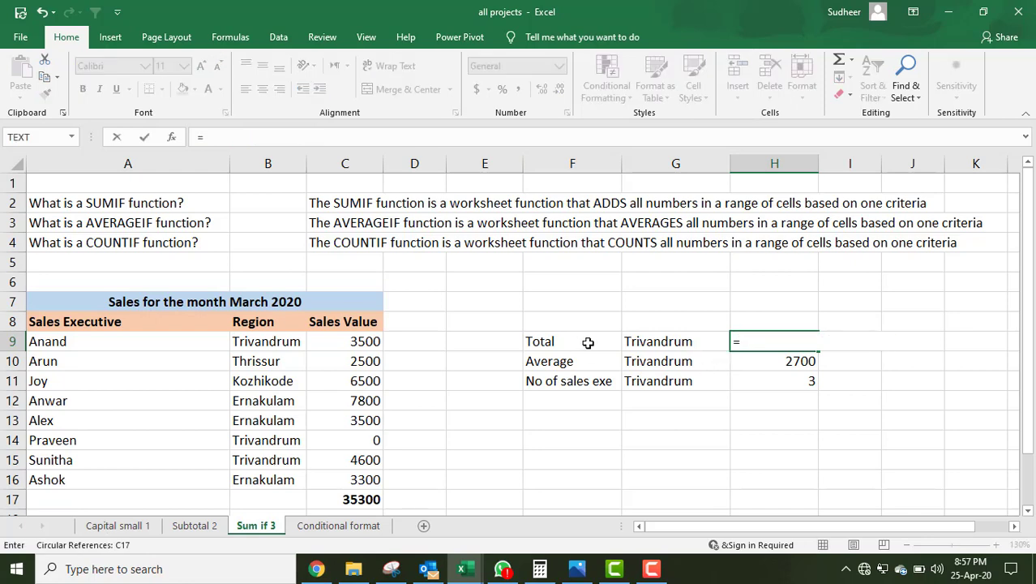
{"action": "type", "text": "su"}
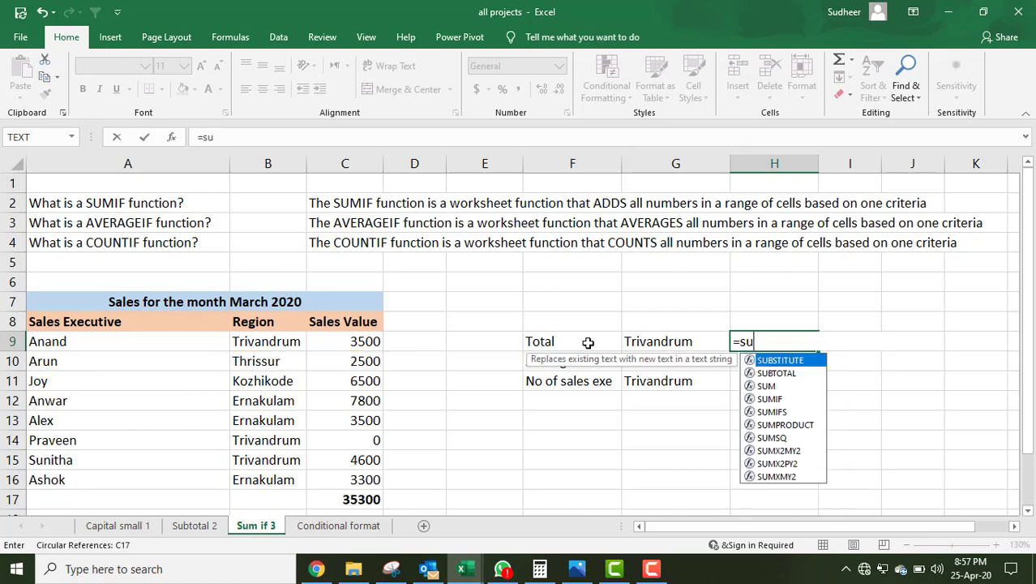
{"action": "type", "text": "mif"}
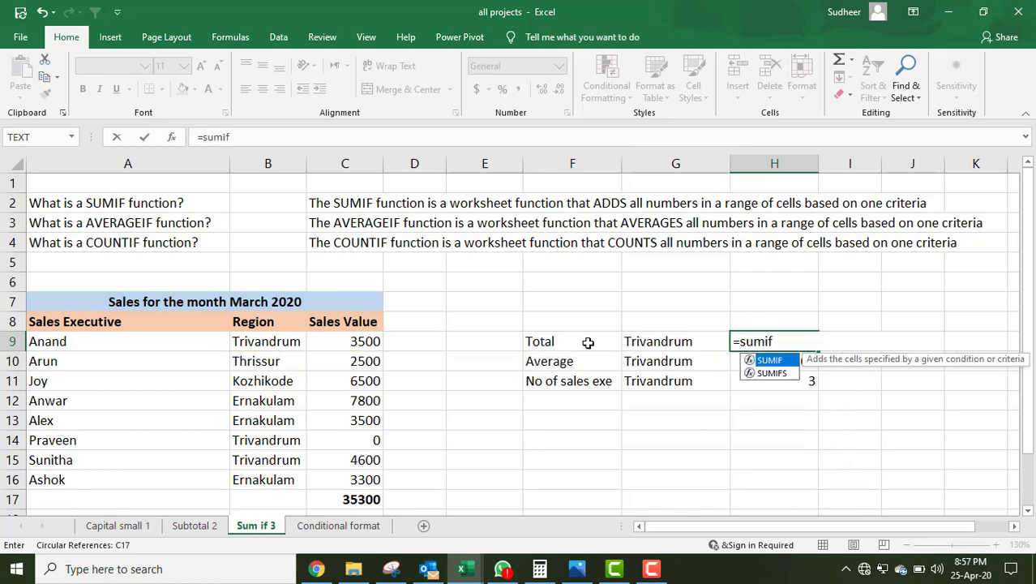
{"action": "type", "text": "("}
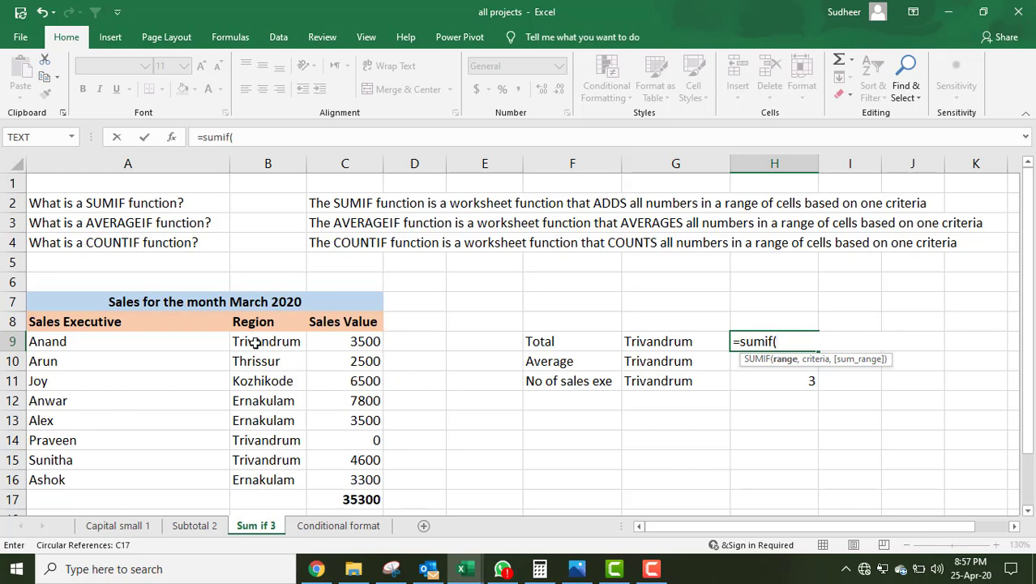
{"action": "left_click_drag", "start_coordinate": [253, 341], "coordinate": [255, 481]}
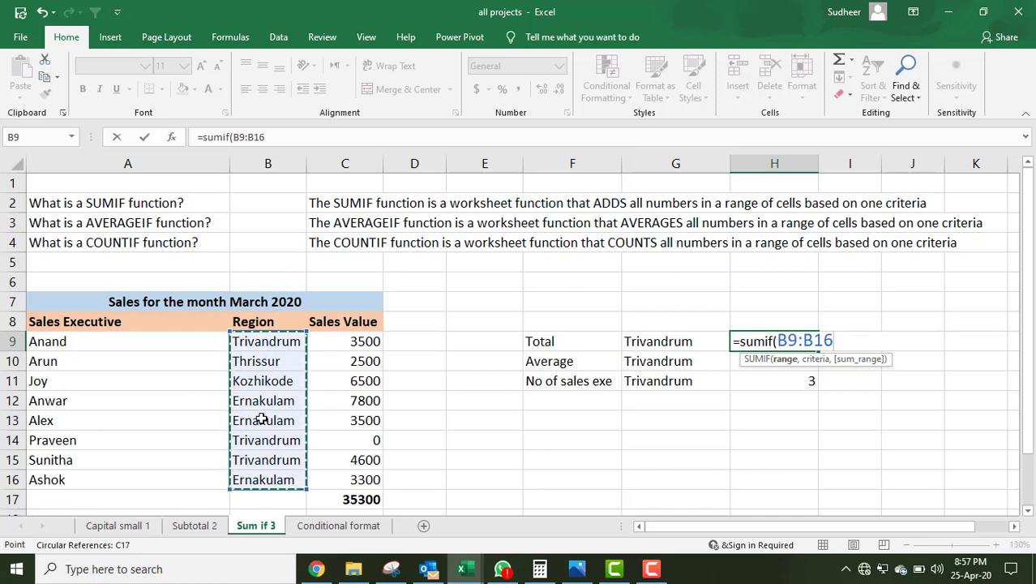
{"action": "type", "text": ","}
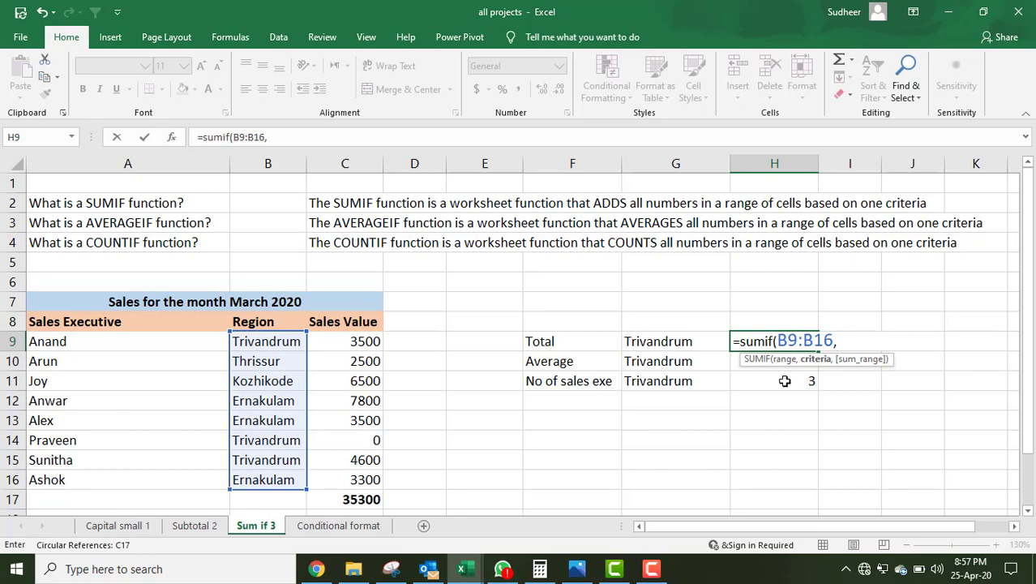
{"action": "left_click", "coordinate": [704, 340]}
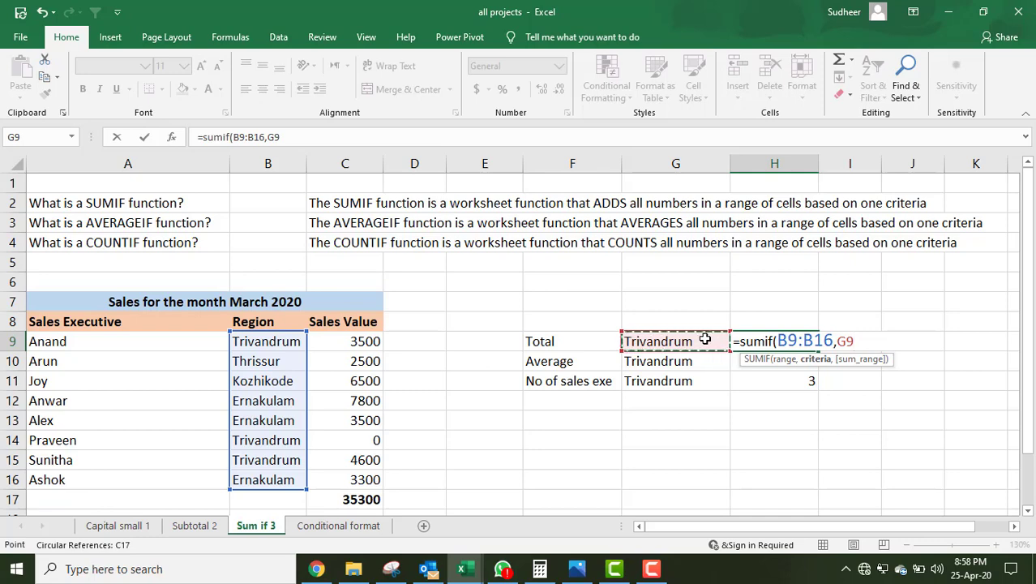
{"action": "type", "text": ","}
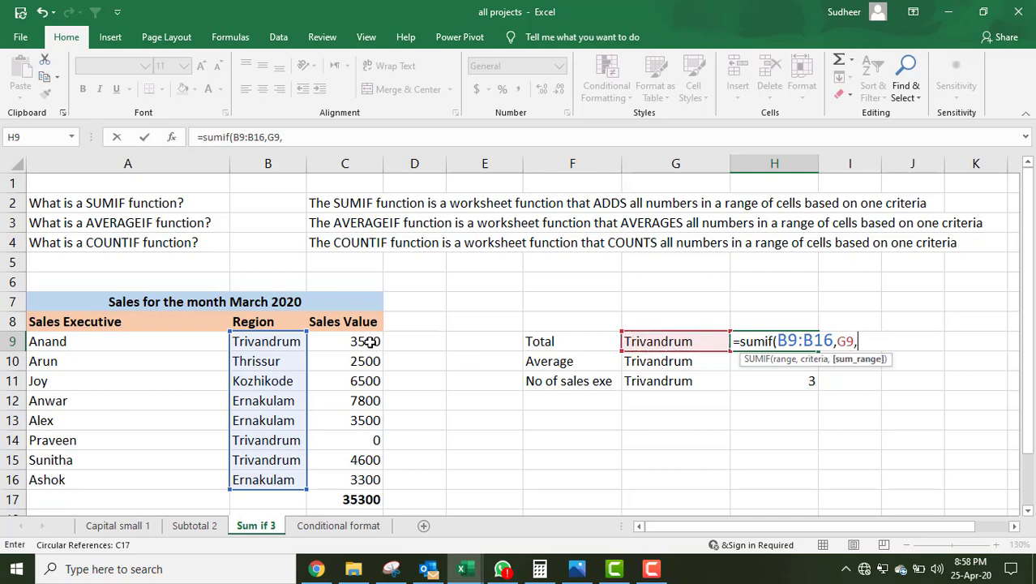
{"action": "left_click_drag", "start_coordinate": [369, 342], "coordinate": [416, 479]}
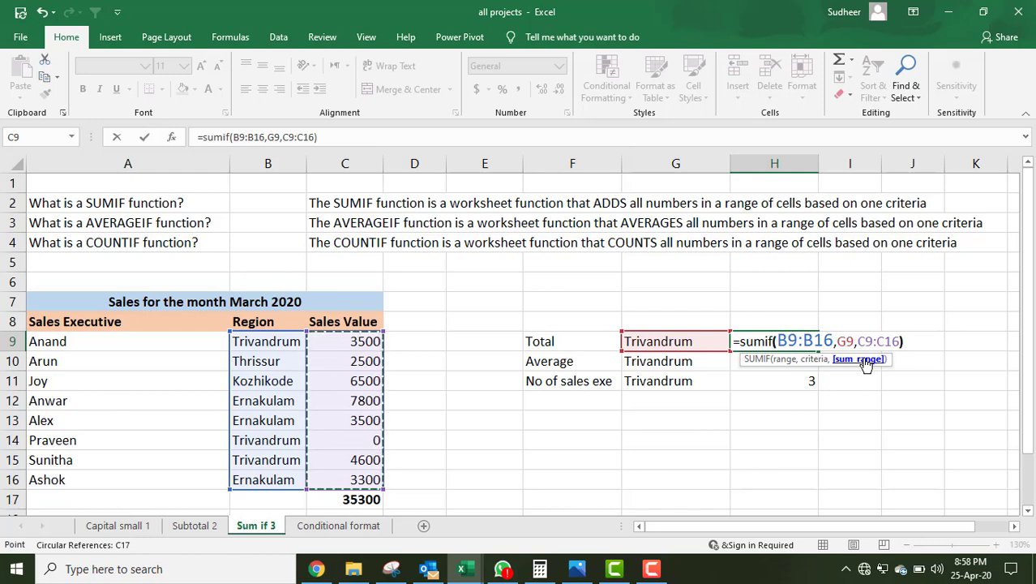
{"action": "type", "text": ")"}
{"action": "key", "text": "Return"}
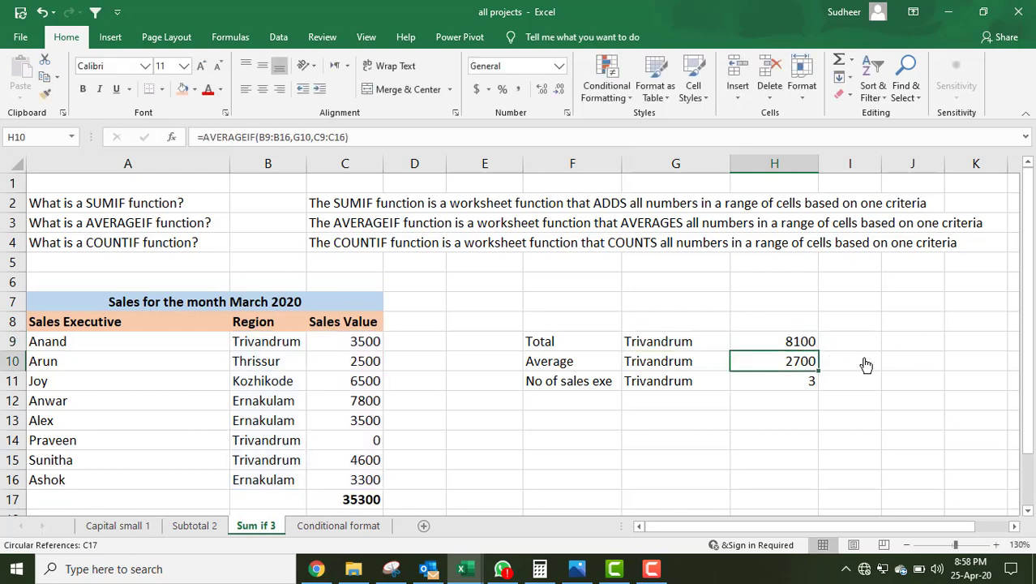
Step: Review the function questions in A2:A4 alongside the Trivandrum SUMIF formula in H9 and AVERAGEIF formula in H10
{"action": "left_click", "coordinate": [657, 264]}
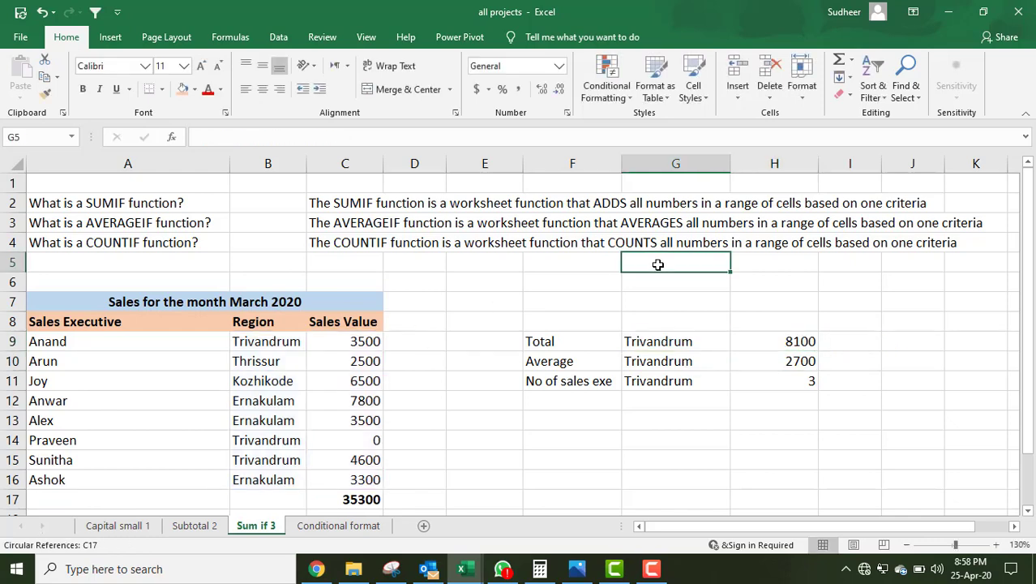
{"action": "left_click", "coordinate": [134, 210]}
{"action": "left_click", "coordinate": [136, 228]}
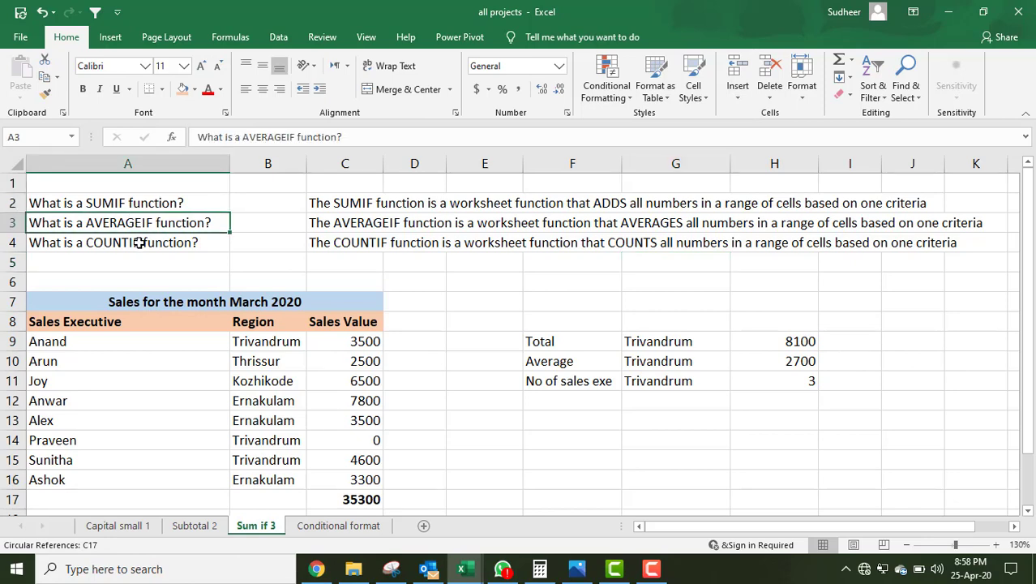
{"action": "left_click", "coordinate": [140, 243]}
{"action": "left_click", "coordinate": [796, 343]}
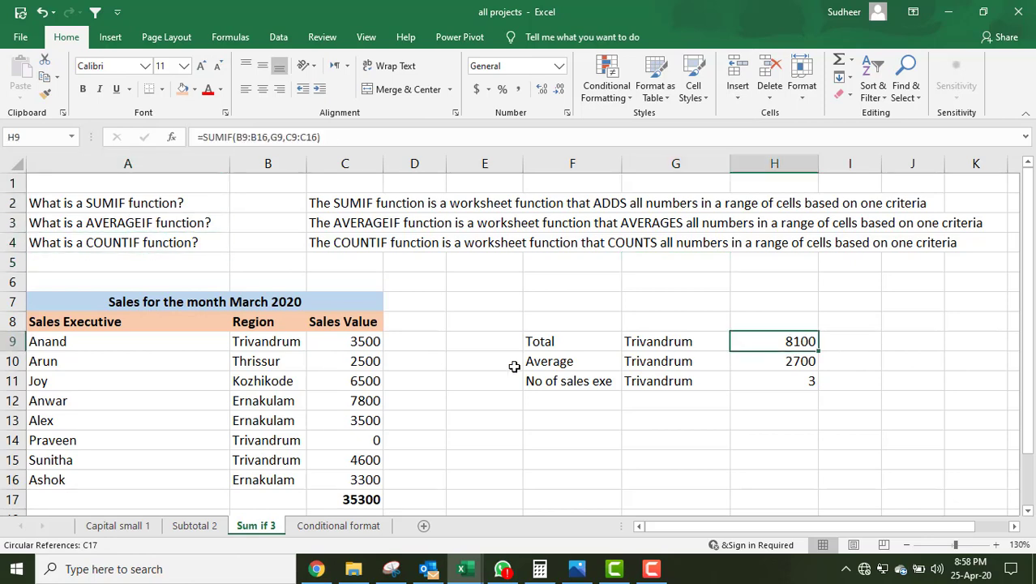
{"action": "left_click", "coordinate": [558, 361]}
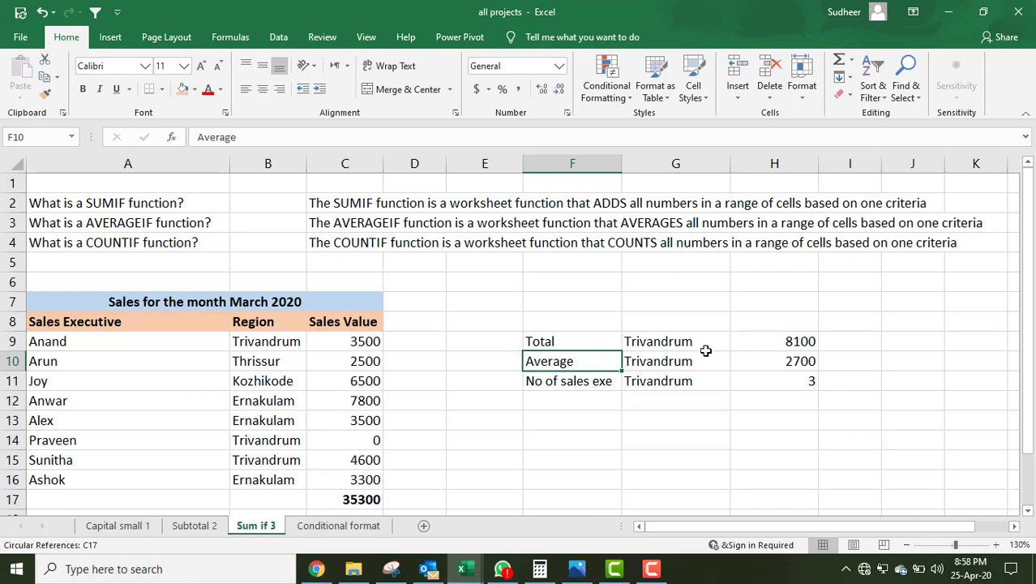
{"action": "left_click", "coordinate": [778, 364]}
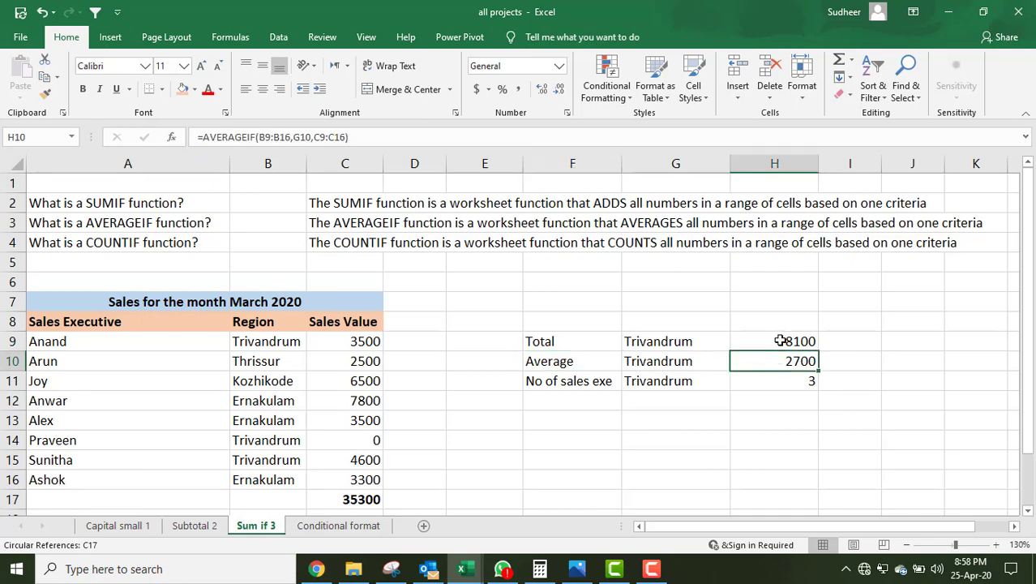
{"action": "left_click", "coordinate": [803, 338]}
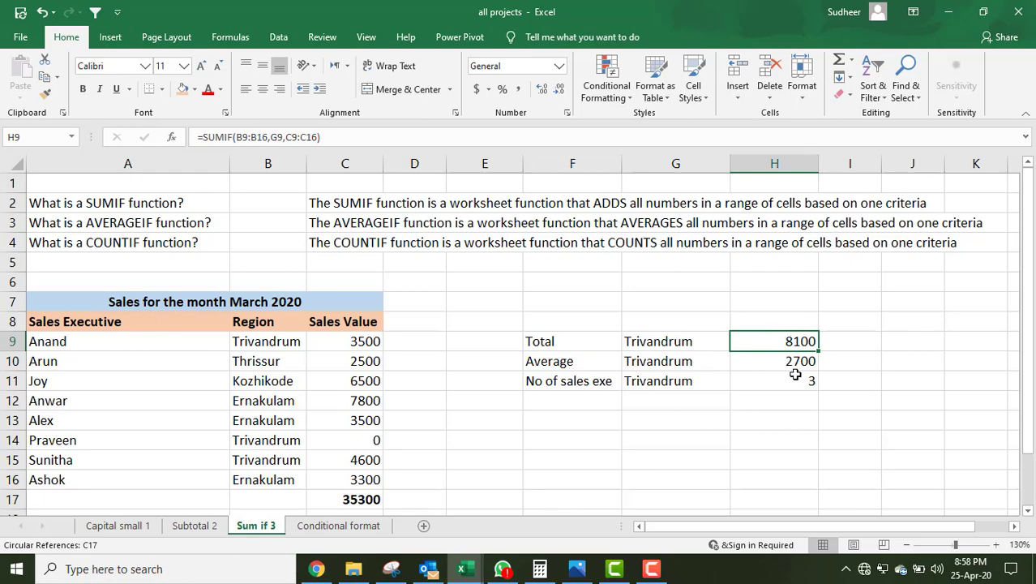
{"action": "left_click", "coordinate": [794, 360]}
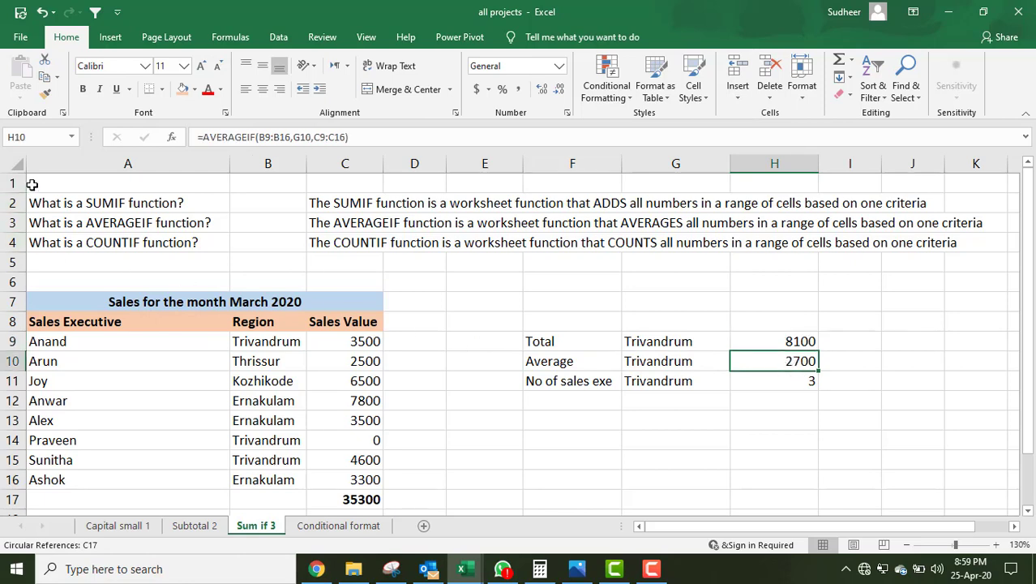
Step: Examine the overall sales total in C17, the SUMIF definition in C2 and the Trivandrum criterion in G9
{"action": "mouse_move", "coordinate": [33, 184]}
{"action": "left_mouse_down"}
{"action": "mouse_move", "coordinate": [73, 255]}
{"action": "mouse_move", "coordinate": [227, 380]}
{"action": "mouse_move", "coordinate": [358, 461]}
{"action": "mouse_move", "coordinate": [369, 480]}
{"action": "left_mouse_up"}
{"action": "left_click", "coordinate": [360, 499]}
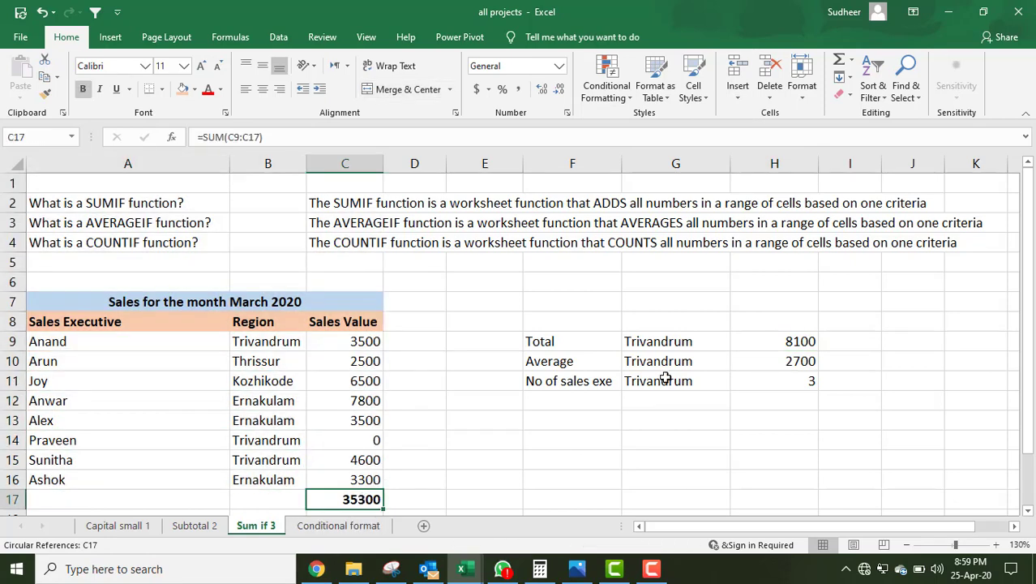
{"action": "left_click", "coordinate": [167, 204]}
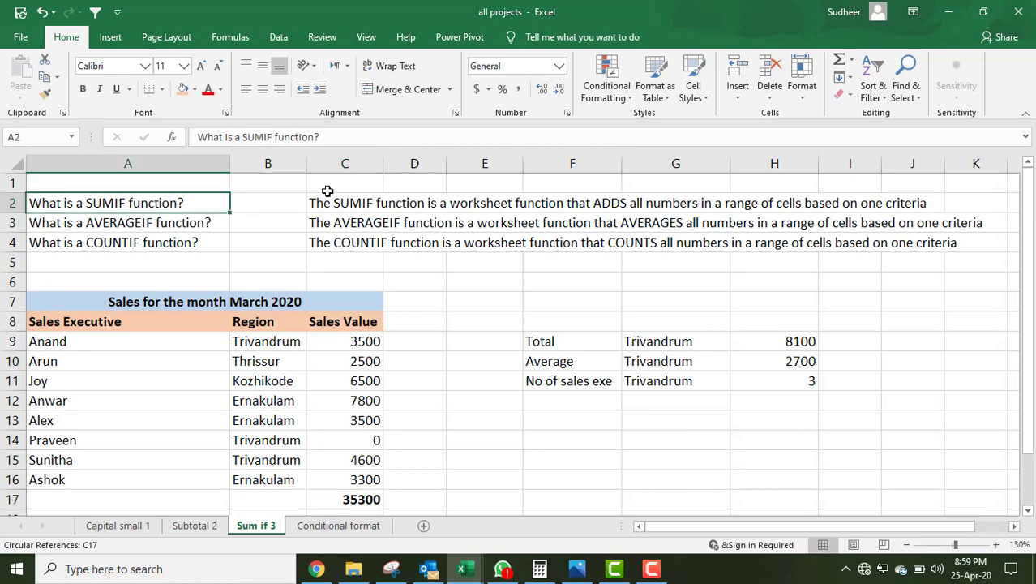
{"action": "left_click", "coordinate": [322, 204]}
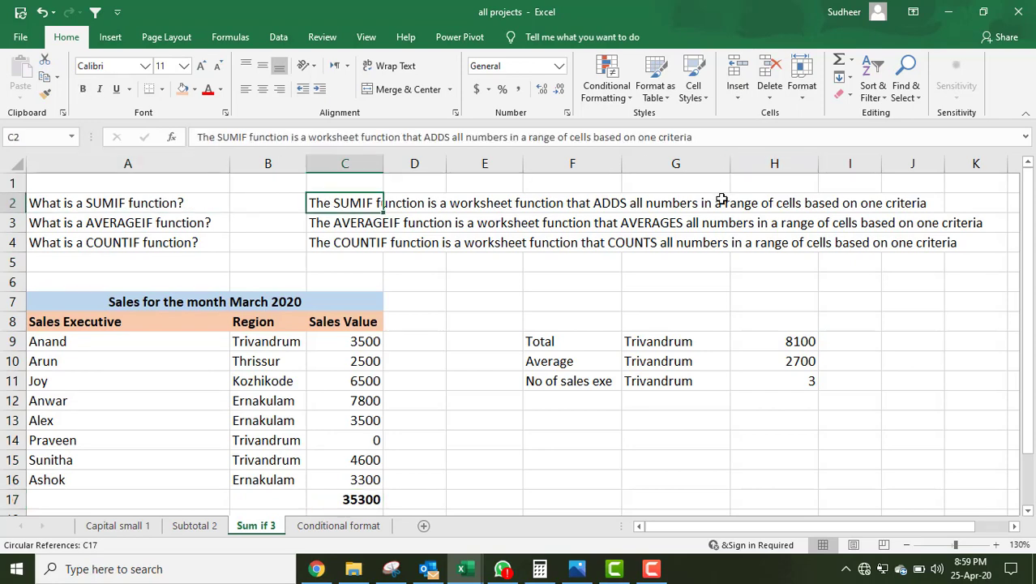
{"action": "left_click", "coordinate": [629, 341]}
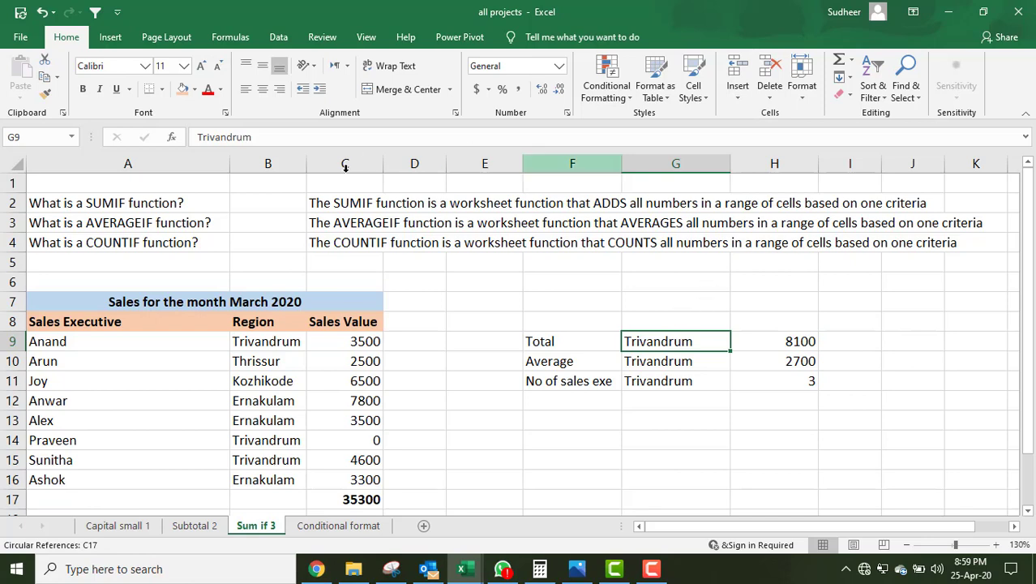
{"action": "scroll", "coordinate": [398, 306], "scroll_direction": "down", "scroll_amount": 1}
{"action": "scroll", "coordinate": [504, 359], "scroll_direction": "up", "scroll_amount": 1}
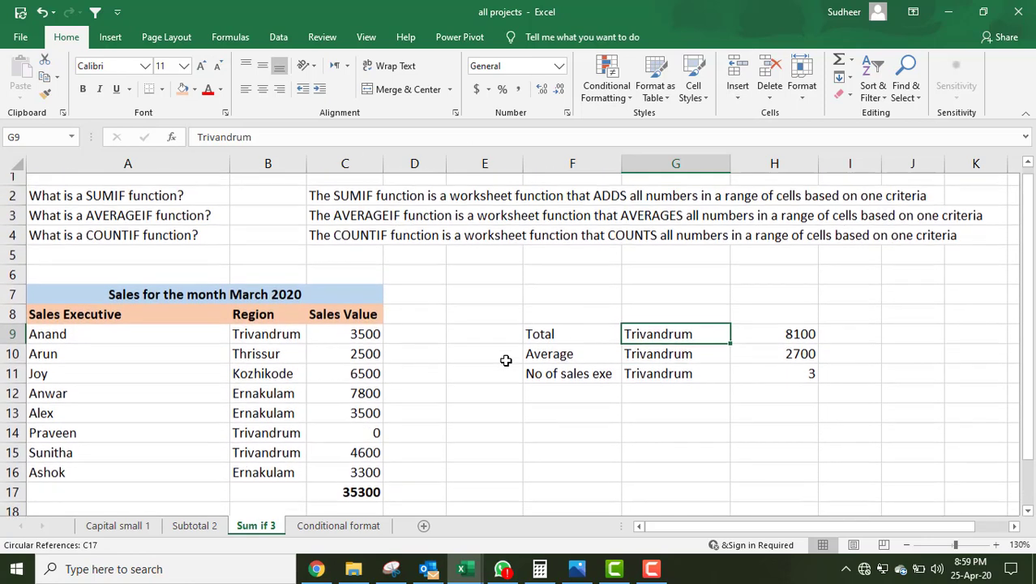